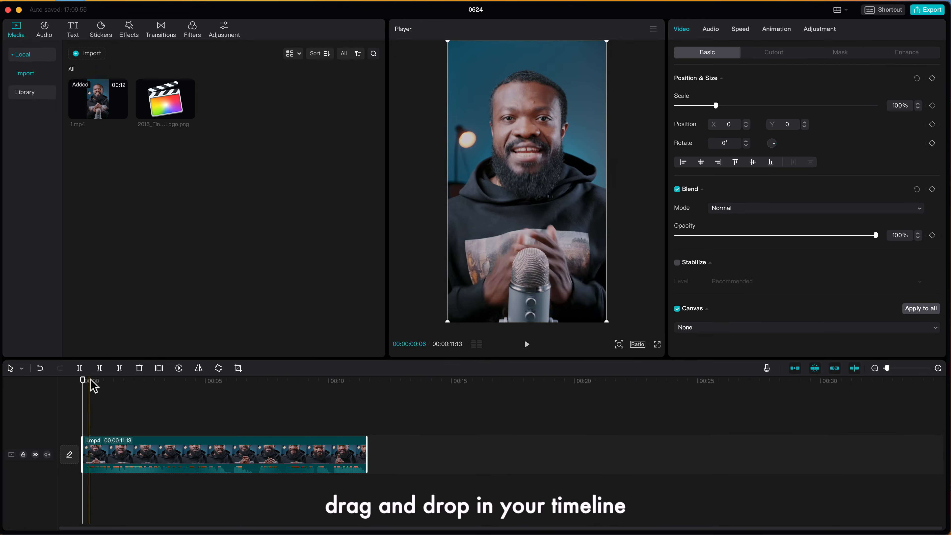
# Import the video 1.mp4 from the Videos folder into the project media.
pyautogui.click(96, 100)
pyautogui.click(78, 57)
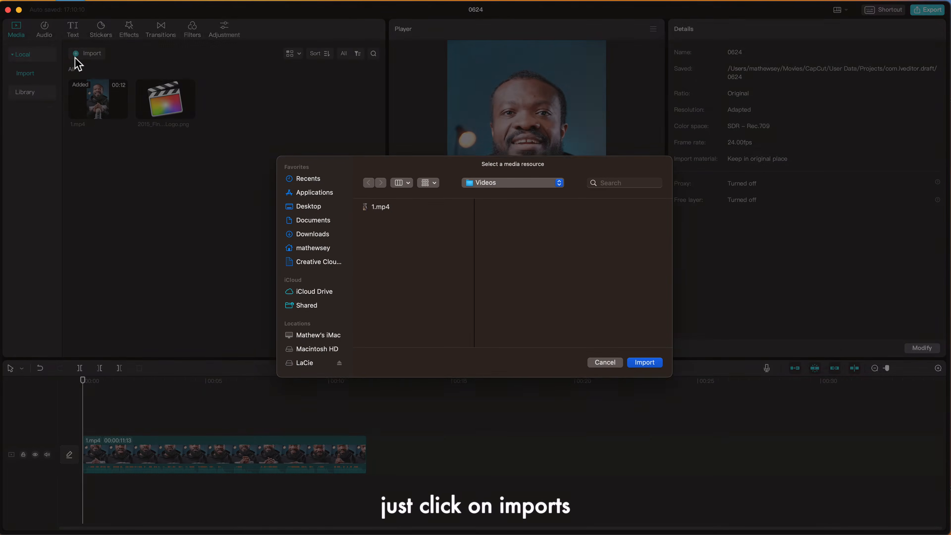
pyautogui.click(383, 212)
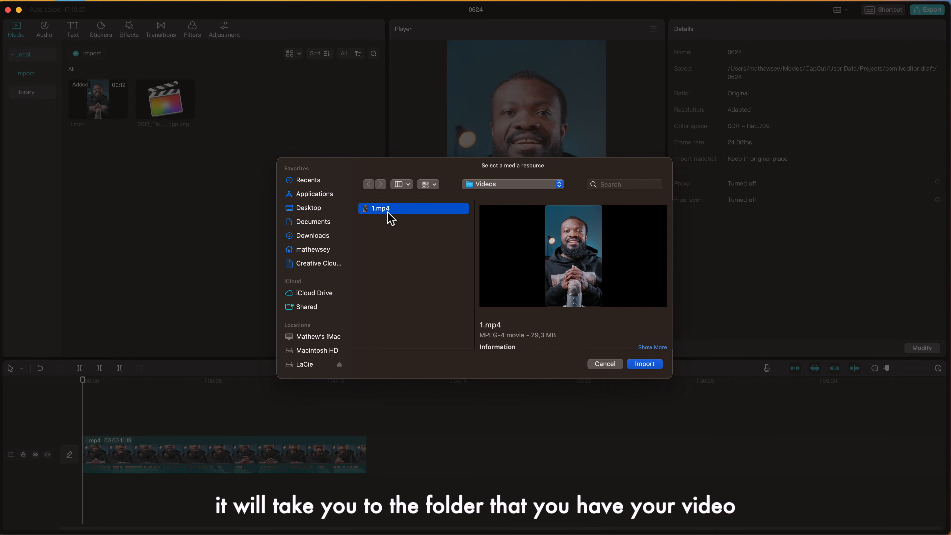
pyautogui.click(644, 364)
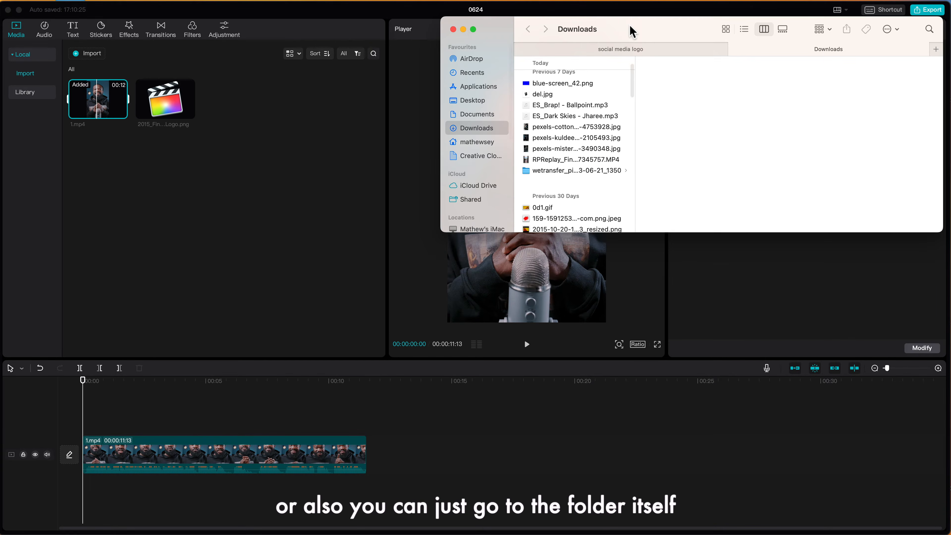
# Bring 1.mp4 into the project media straight from the Videos folder in Finder.
pyautogui.moveTo(631, 28); pyautogui.dragTo(583, 73)
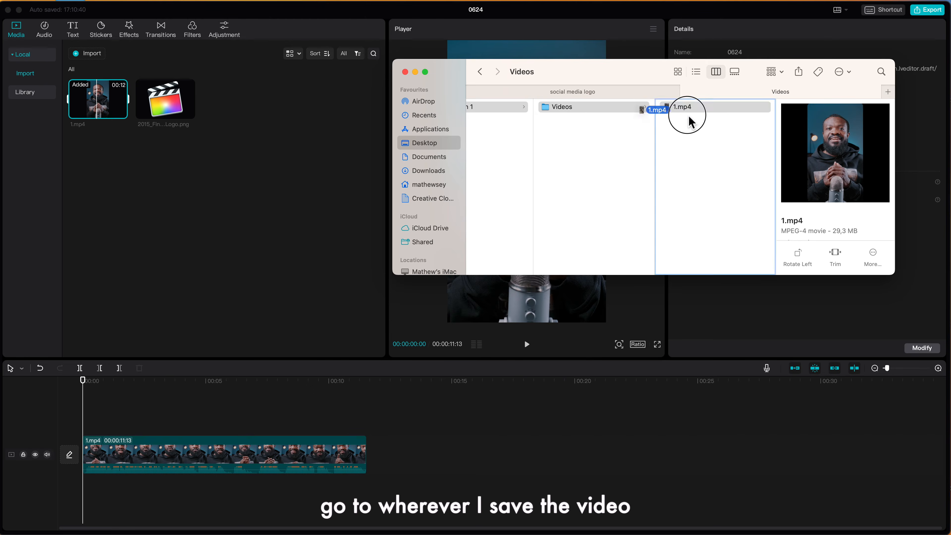
pyautogui.moveTo(684, 174); pyautogui.dragTo(127, 203)
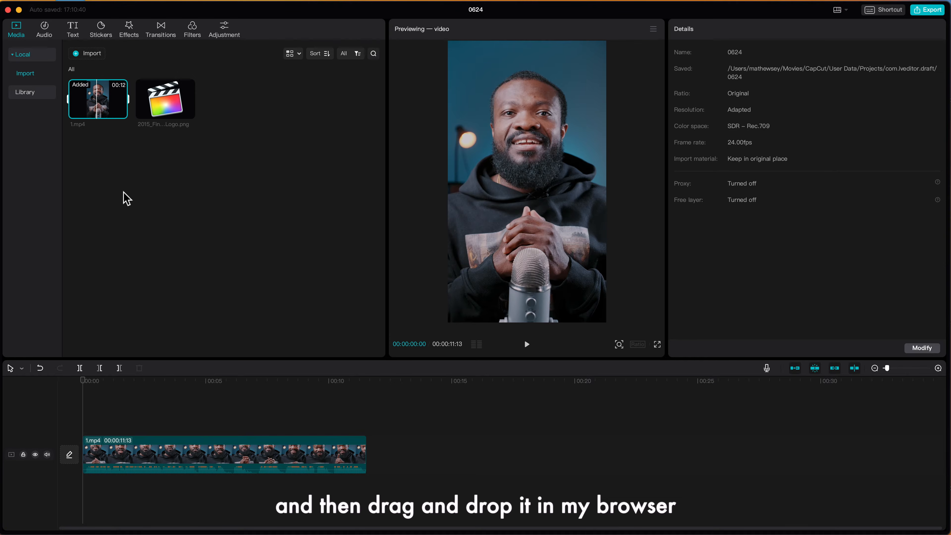
pyautogui.moveTo(98, 101); pyautogui.dragTo(93, 127)
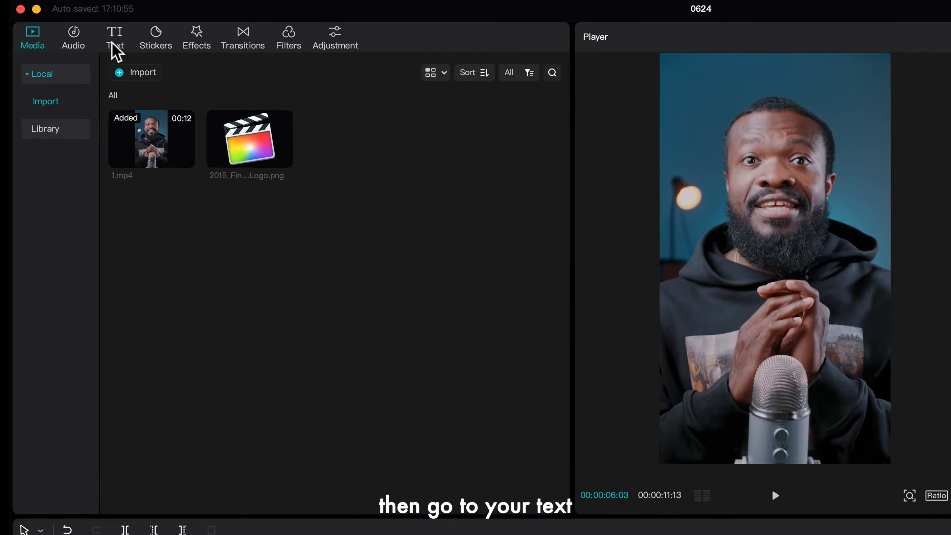
# Generate auto captions for the video with English as the spoken language.
pyautogui.click(115, 50)
pyautogui.click(54, 160)
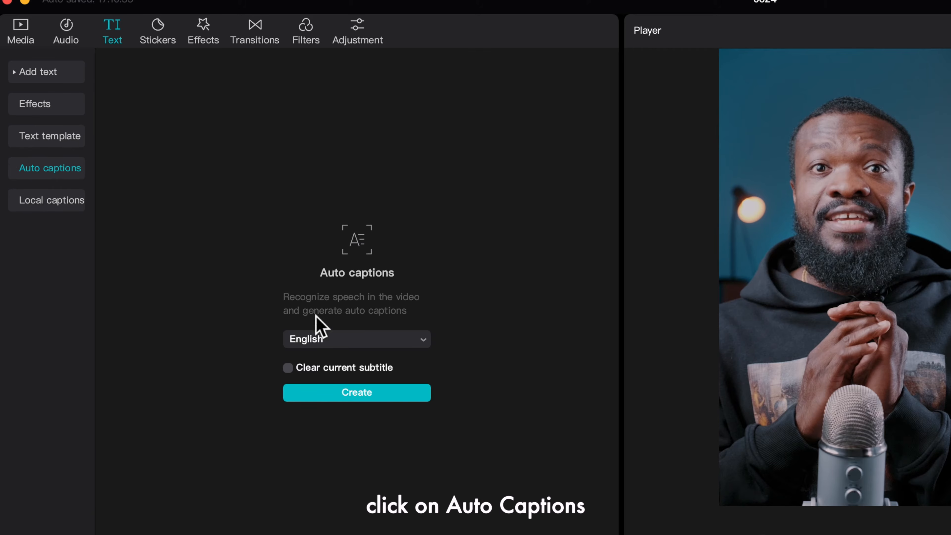
pyautogui.click(338, 348)
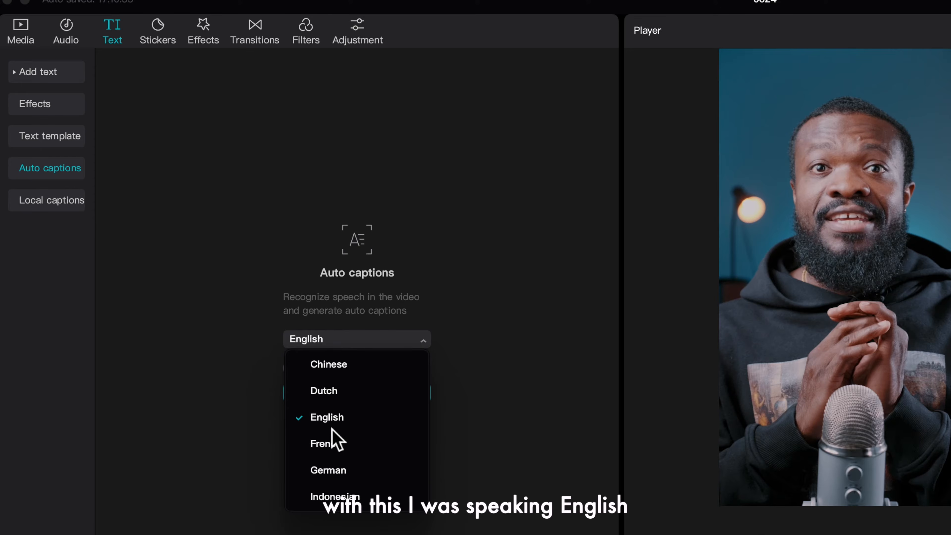
pyautogui.click(332, 420)
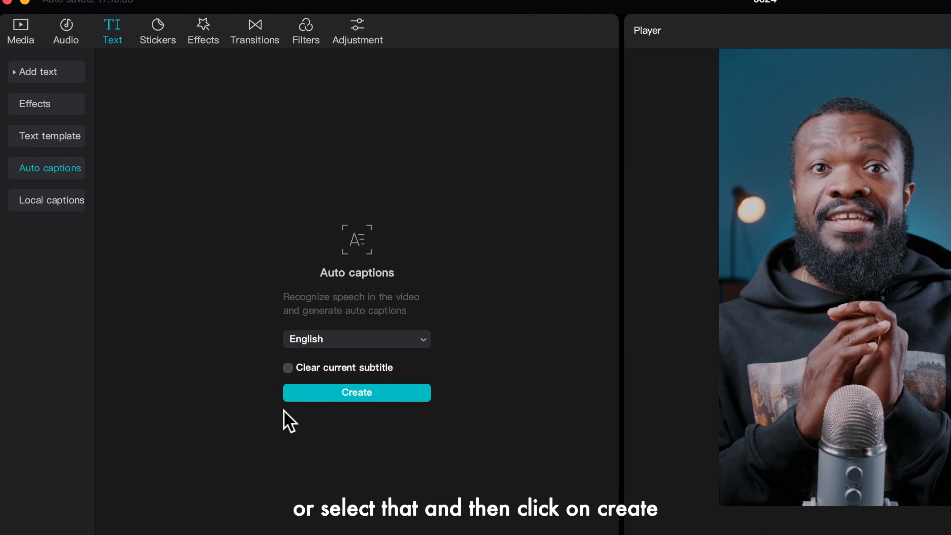
pyautogui.click(341, 396)
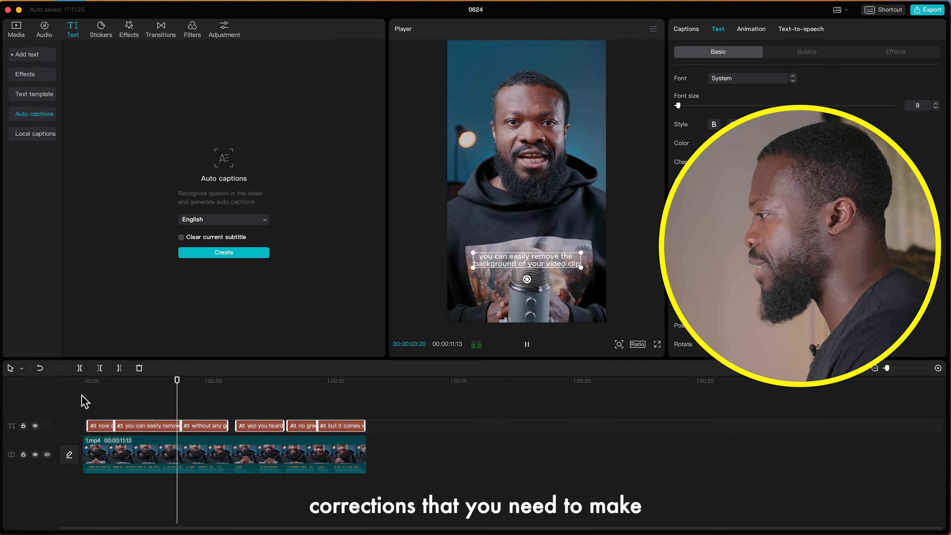
# Correct the first caption's text to "now on Final Cut Pro".
pyautogui.click(101, 425)
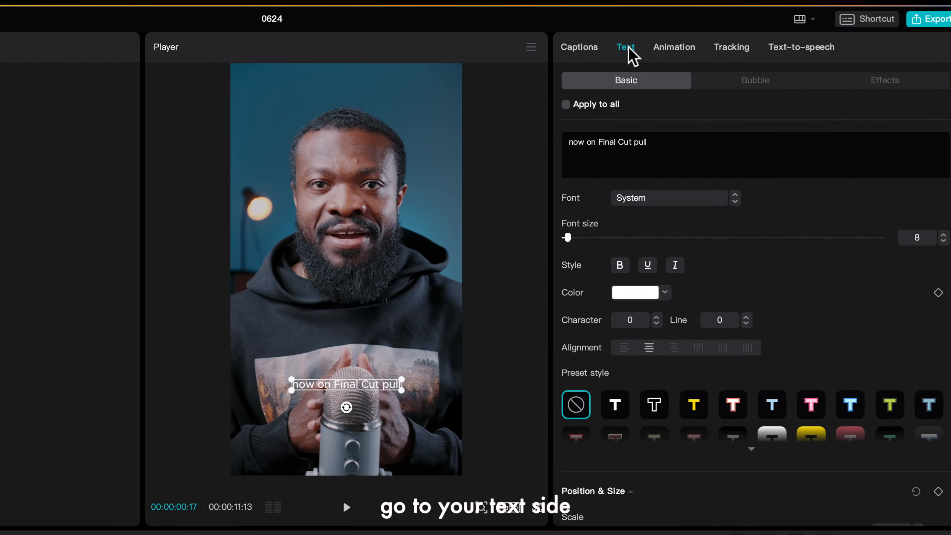
pyautogui.press('BackSpace')
pyautogui.press('BackSpace')
pyautogui.press('BackSpace')
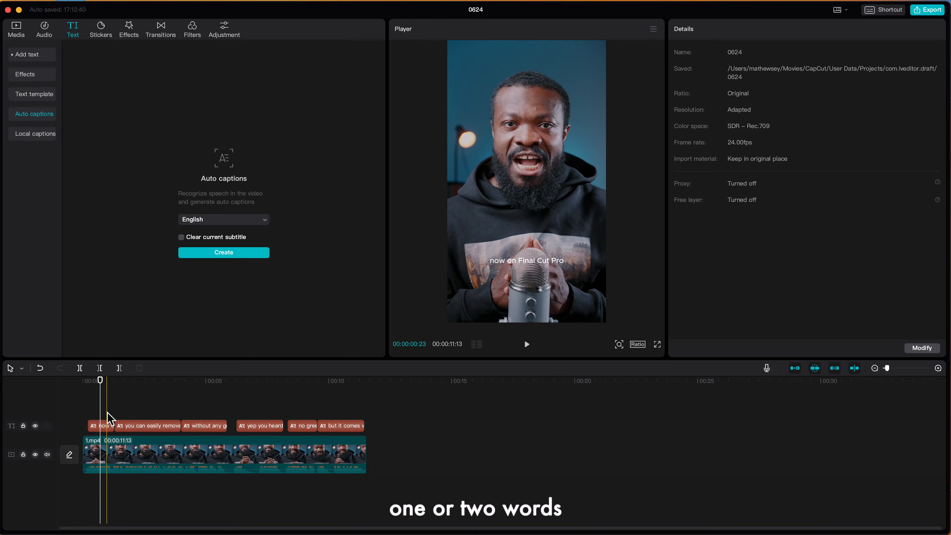
# Split the first caption between "now on" and "Final Cut Pro" so each part is a separate caption.
pyautogui.click(103, 426)
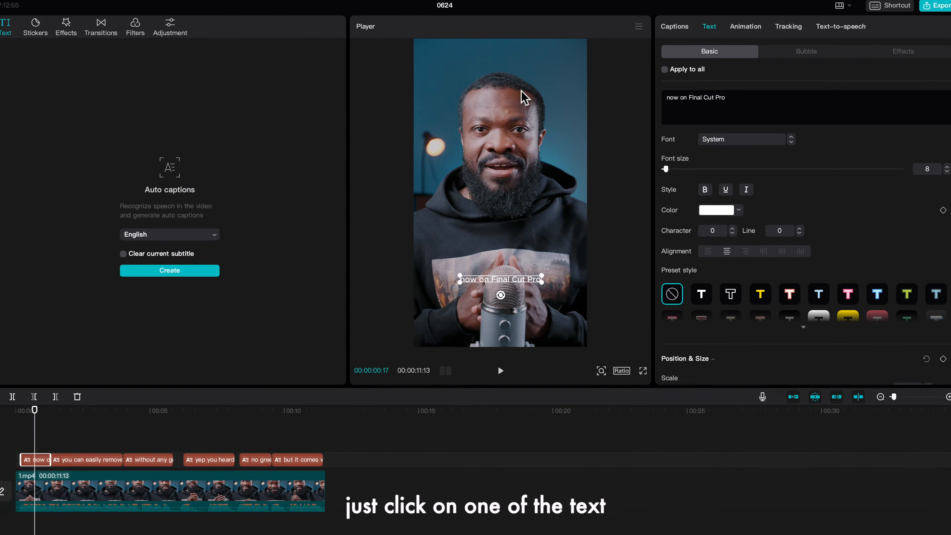
pyautogui.click(674, 26)
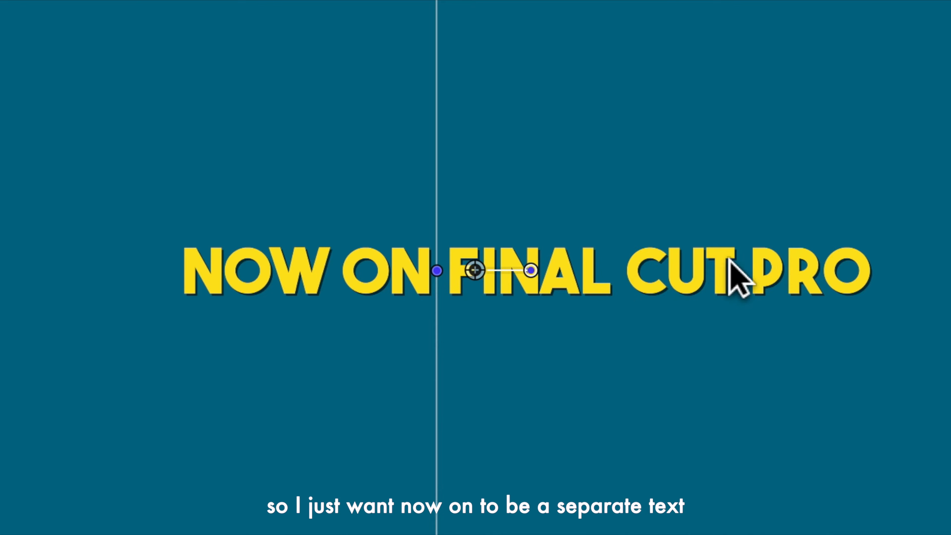
pyautogui.moveTo(732, 277); pyautogui.dragTo(478, 362)
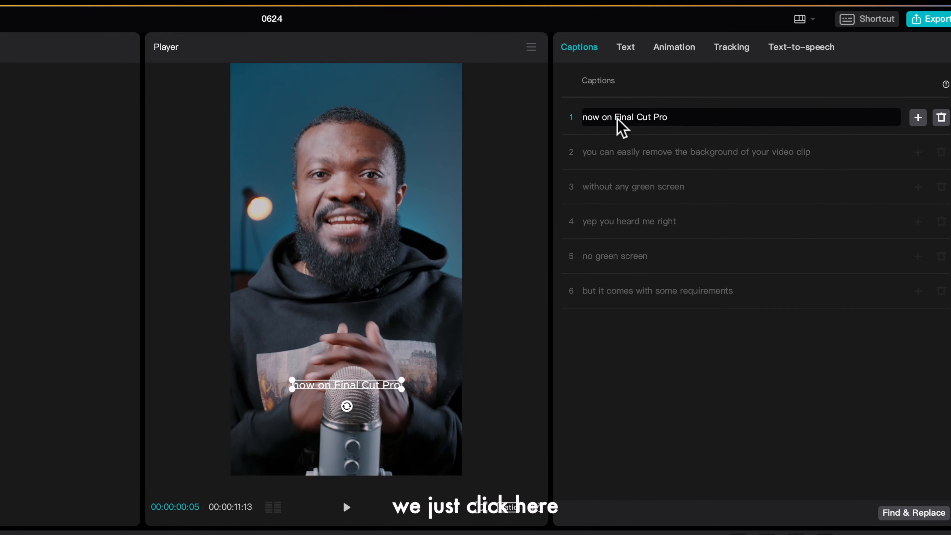
pyautogui.press('BackSpace')
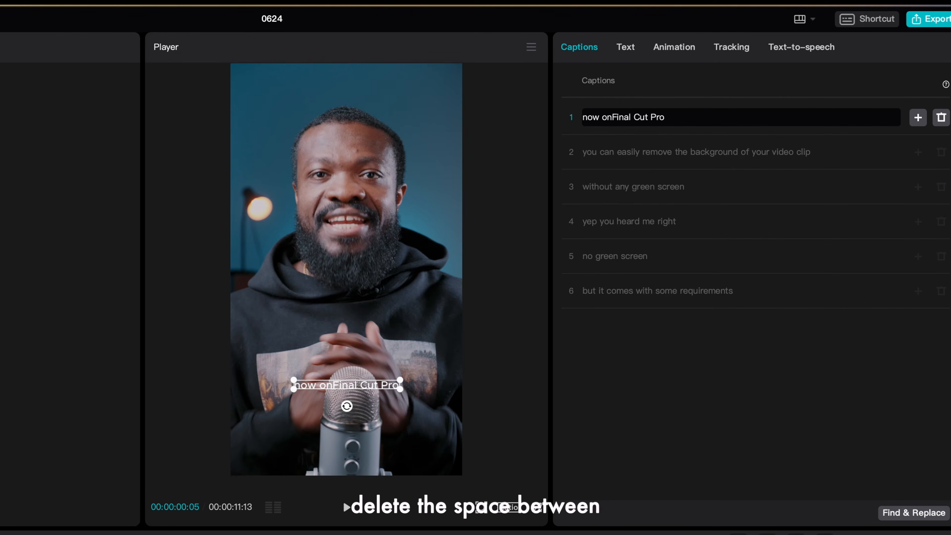
pyautogui.press('Return')
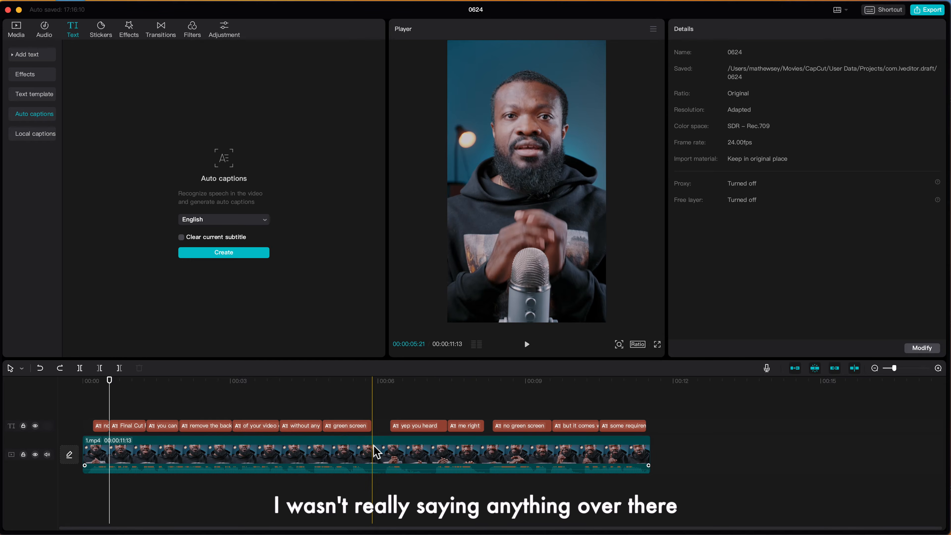
# Split the video clip at the edges of the two silent gaps, after "green screen" and after "me right".
pyautogui.click(377, 452)
pyautogui.press('b')
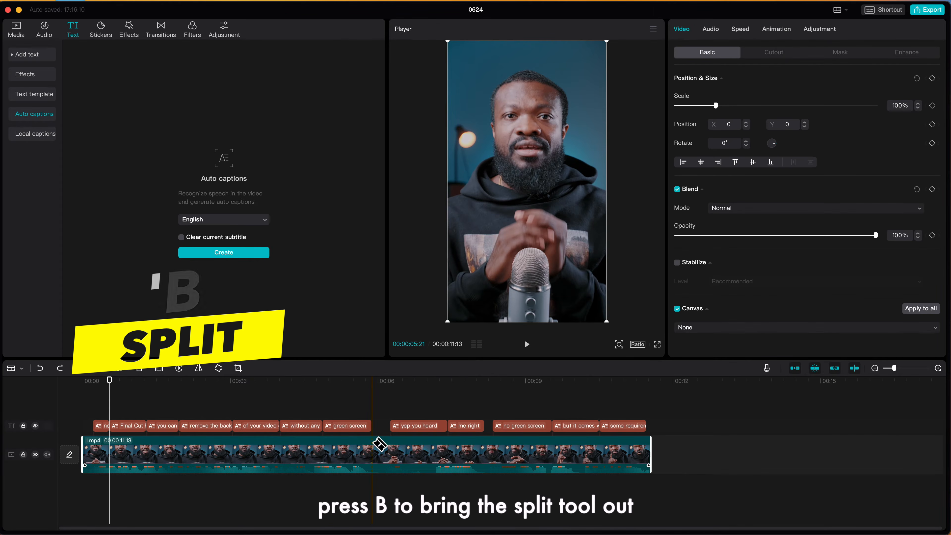
pyautogui.click(373, 448)
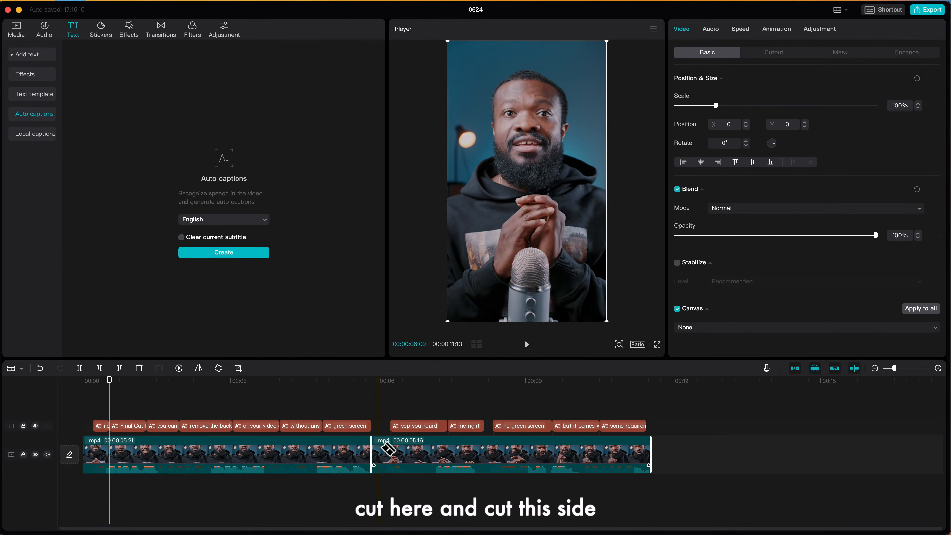
pyautogui.click(389, 450)
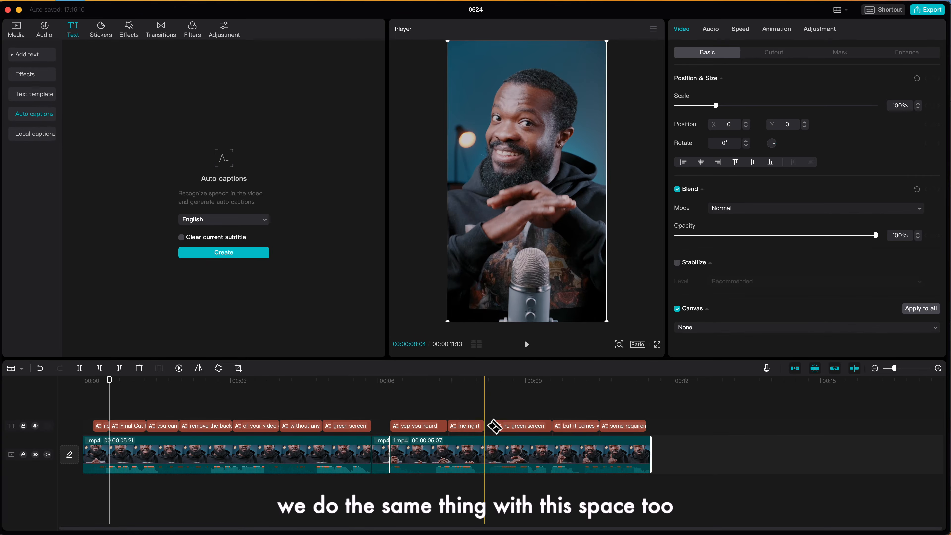
pyautogui.click(492, 452)
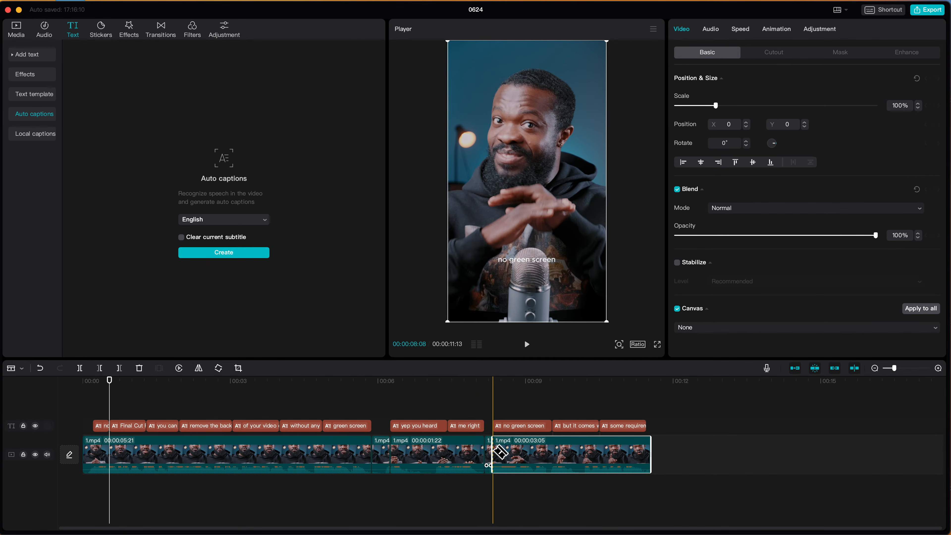
# Delete the two silent segments from the video track.
pyautogui.press('a')
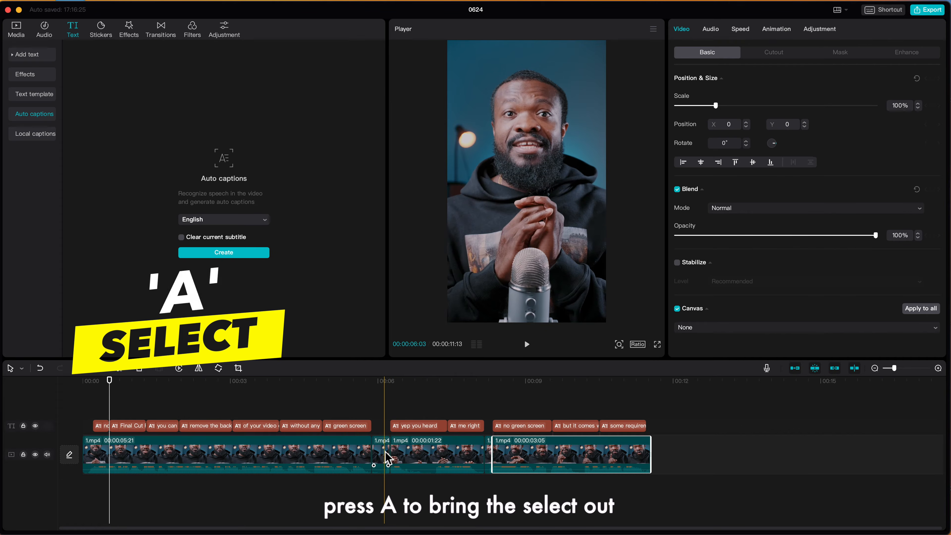
pyautogui.click(387, 455)
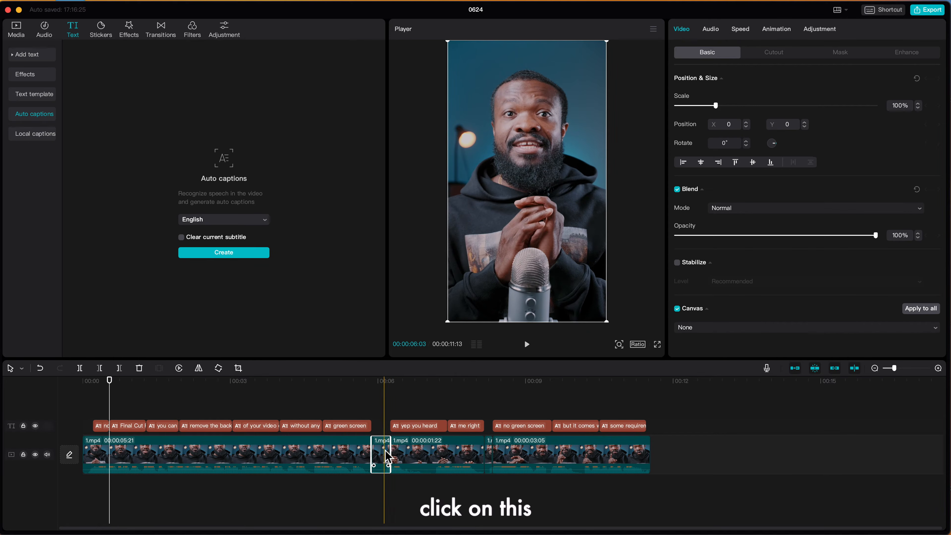
pyautogui.press('Delete')
pyautogui.click(472, 457)
pyautogui.press('Delete')
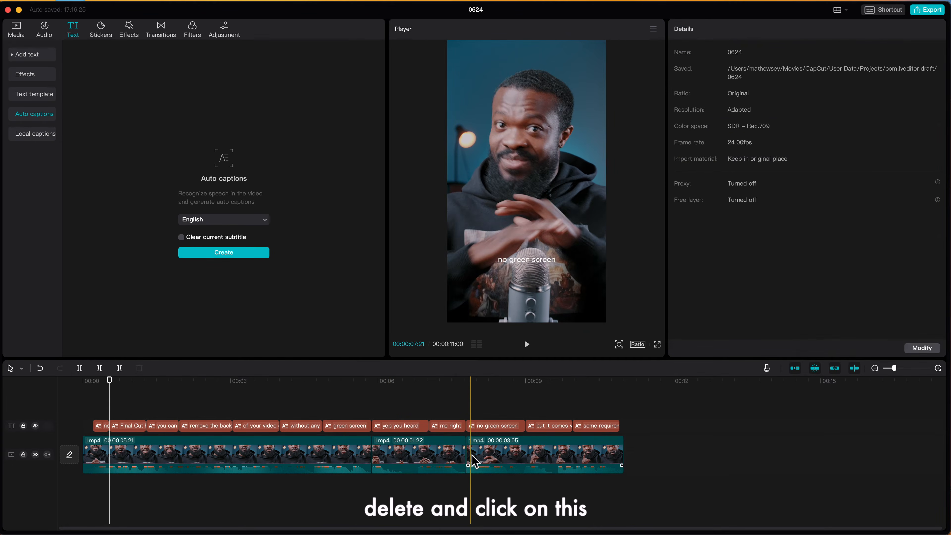
# From the "now on" caption, apply formatting to all captions and set the font to Futura at size 20.
pyautogui.click(103, 427)
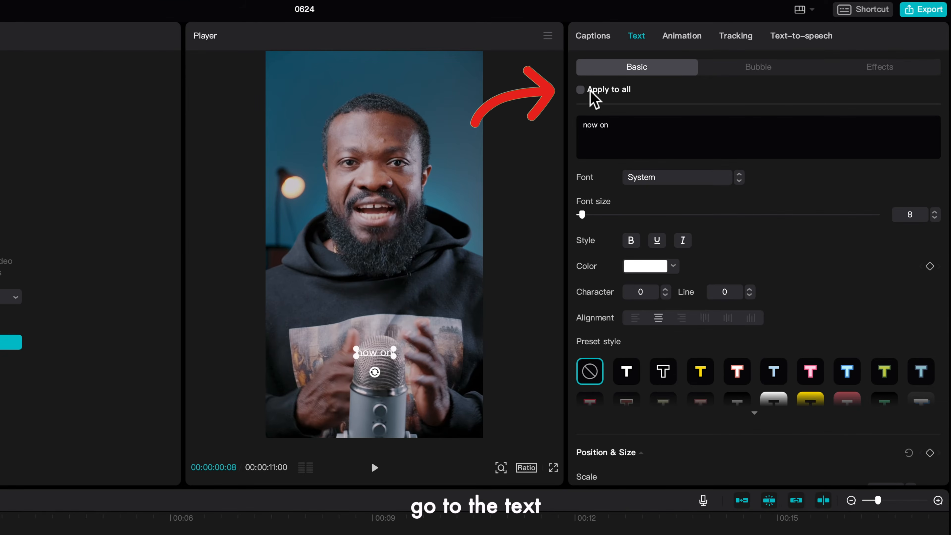
pyautogui.click(581, 90)
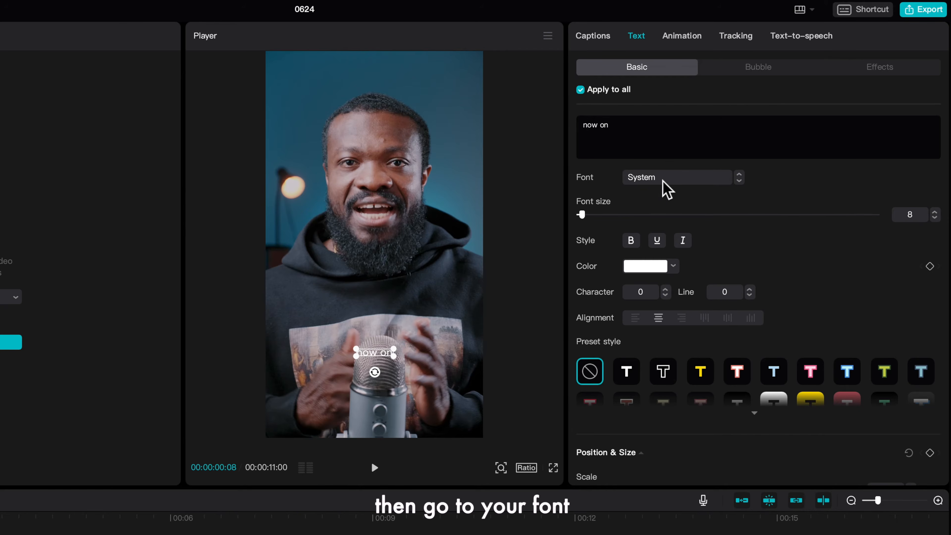
pyautogui.click(663, 180)
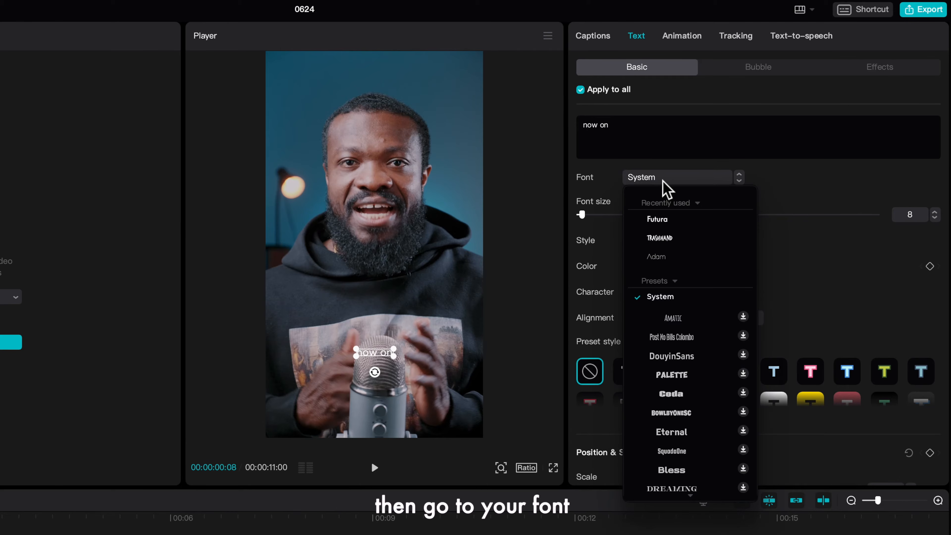
pyautogui.click(660, 220)
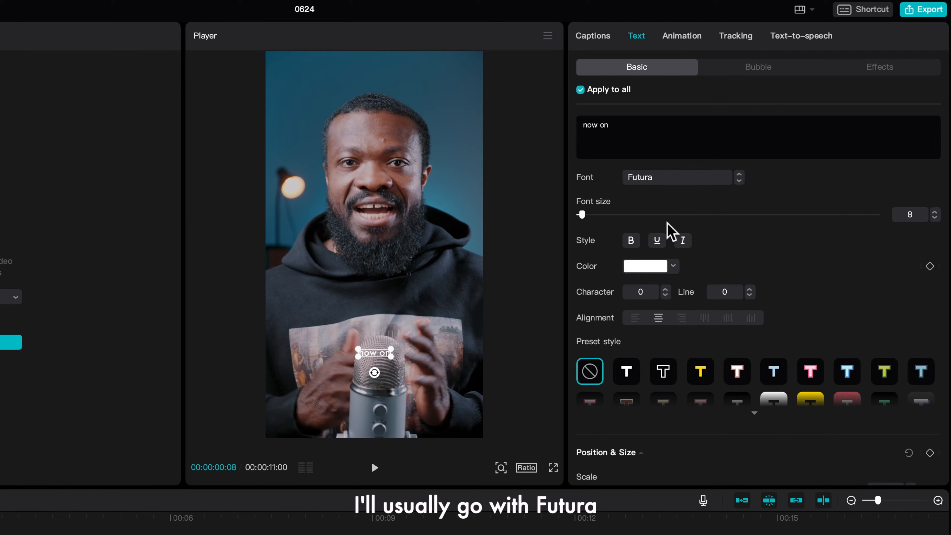
pyautogui.moveTo(917, 215); pyautogui.dragTo(874, 215)
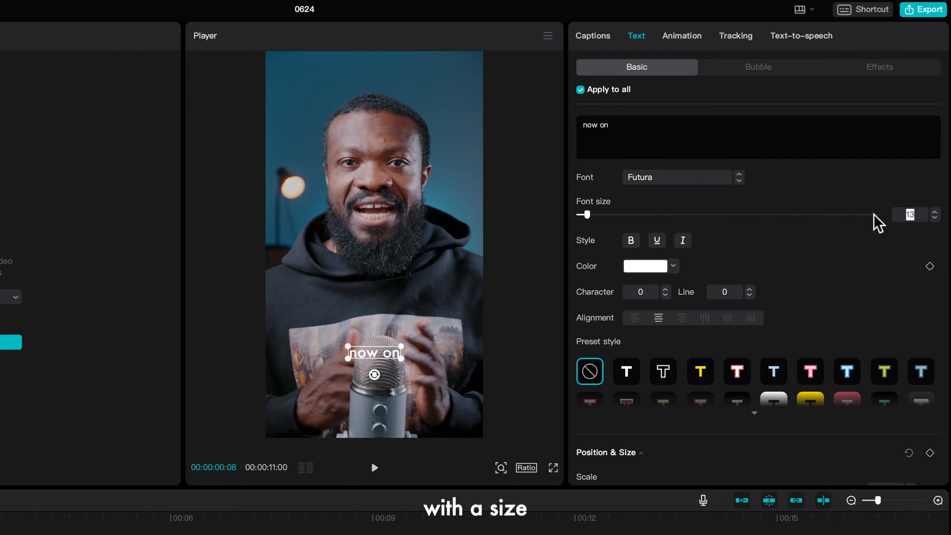
pyautogui.write('20')
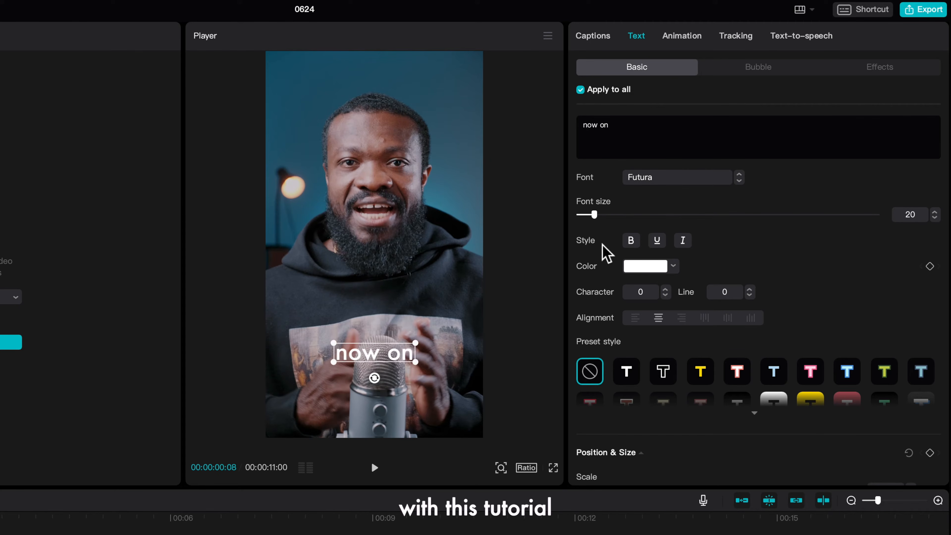
# Make the caption text bold and set its color to the yellow-orange FFBF17.
pyautogui.click(635, 246)
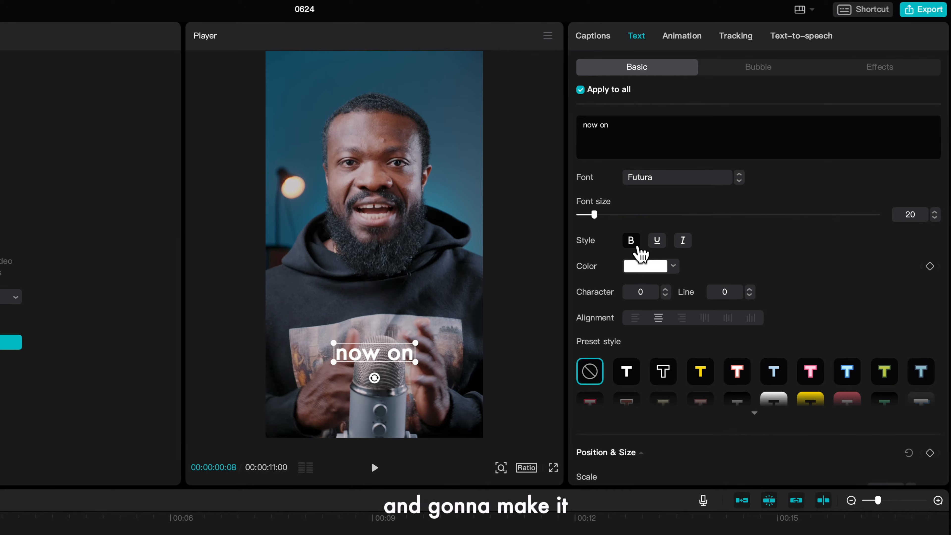
pyautogui.click(674, 266)
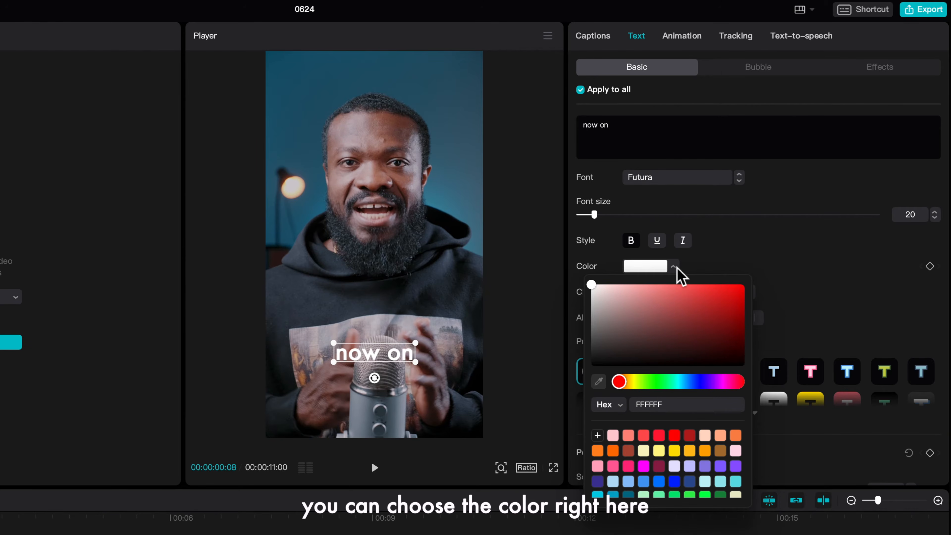
pyautogui.click(691, 451)
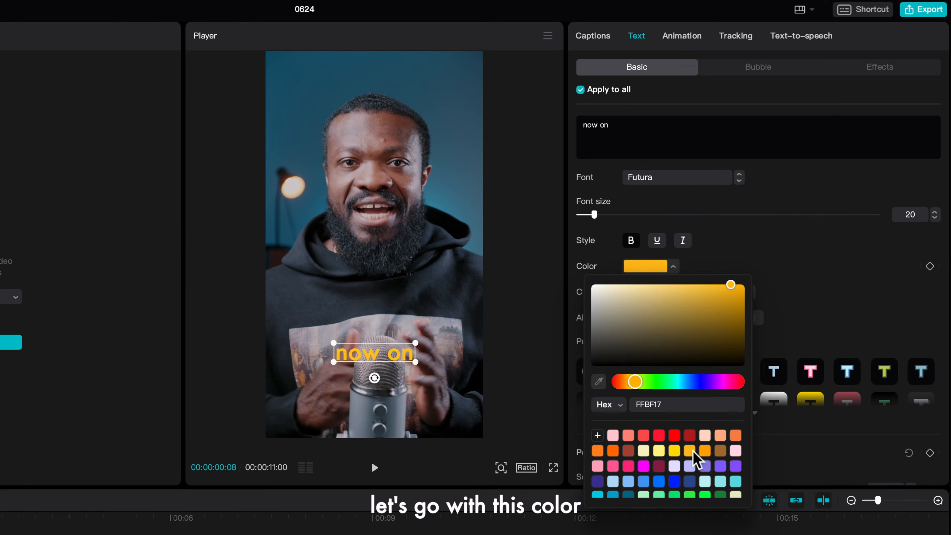
pyautogui.click(614, 258)
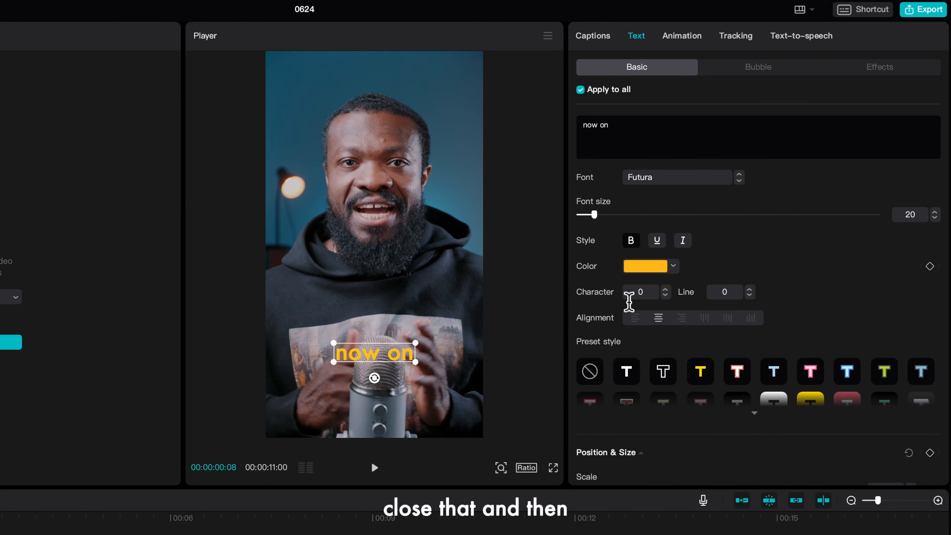
# Set the character spacing of the caption text to 3.
pyautogui.click(666, 290)
pyautogui.click(666, 290)
pyautogui.click(666, 290)
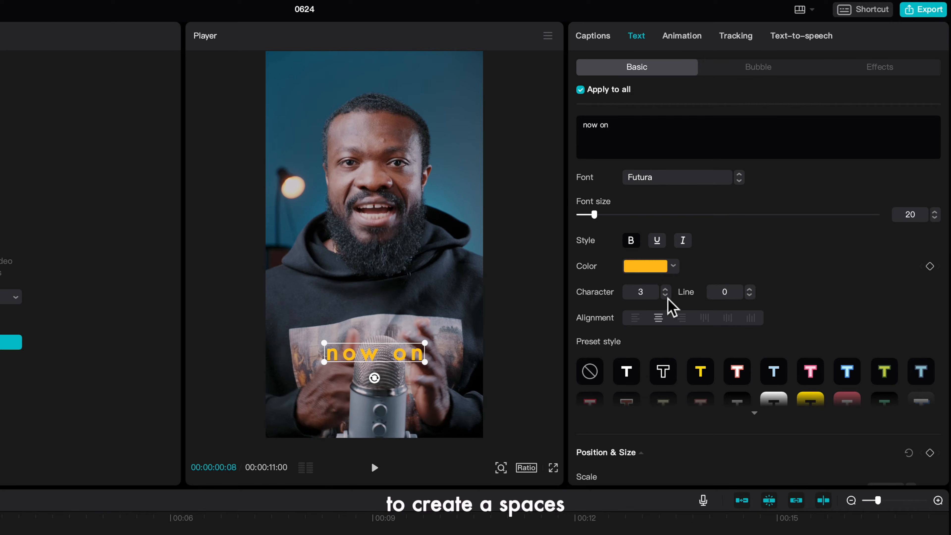
# Set the character spacing of the caption text back to 0.
pyautogui.click(666, 296)
pyautogui.click(666, 296)
pyautogui.click(666, 296)
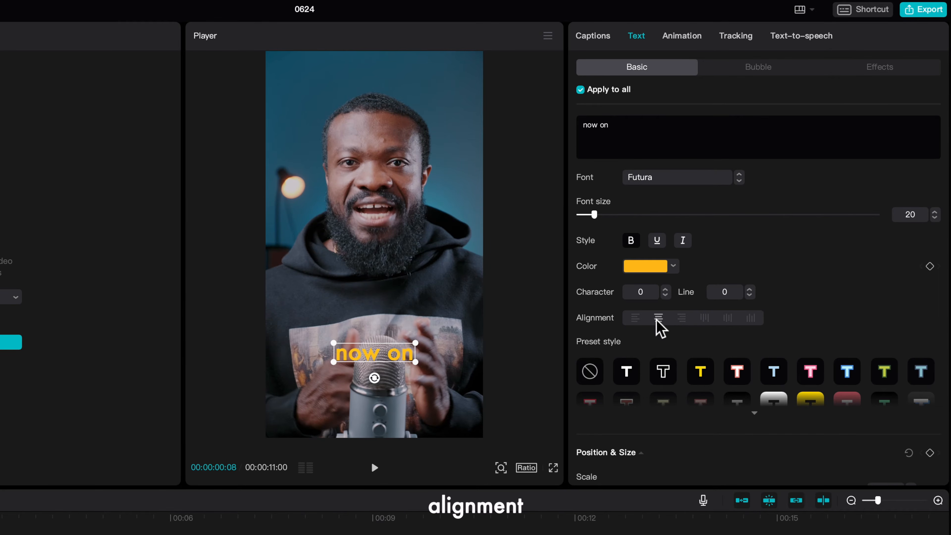
# Expand the preset styles, try several of them on the caption text, and undo them.
pyautogui.scroll(-1, 660, 320)
pyautogui.scroll(-5, 660, 320)
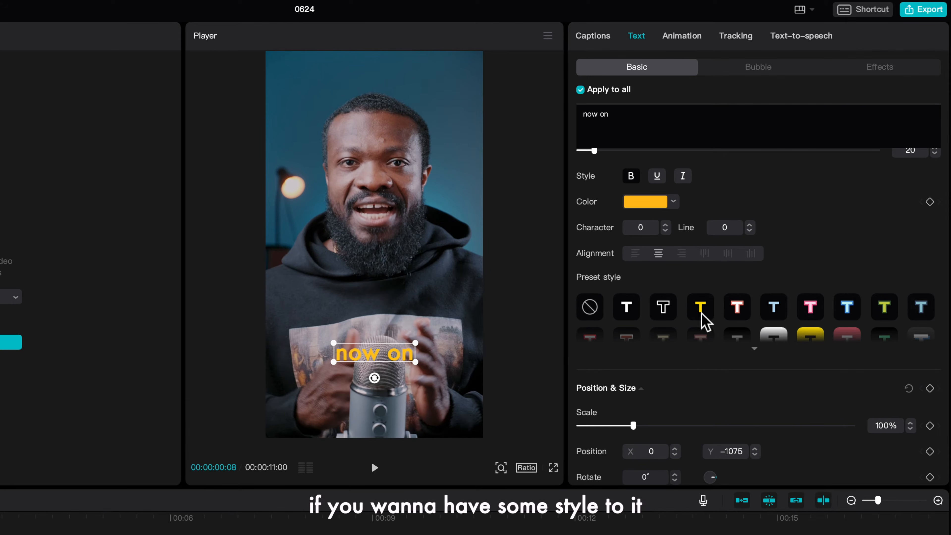
pyautogui.click(765, 354)
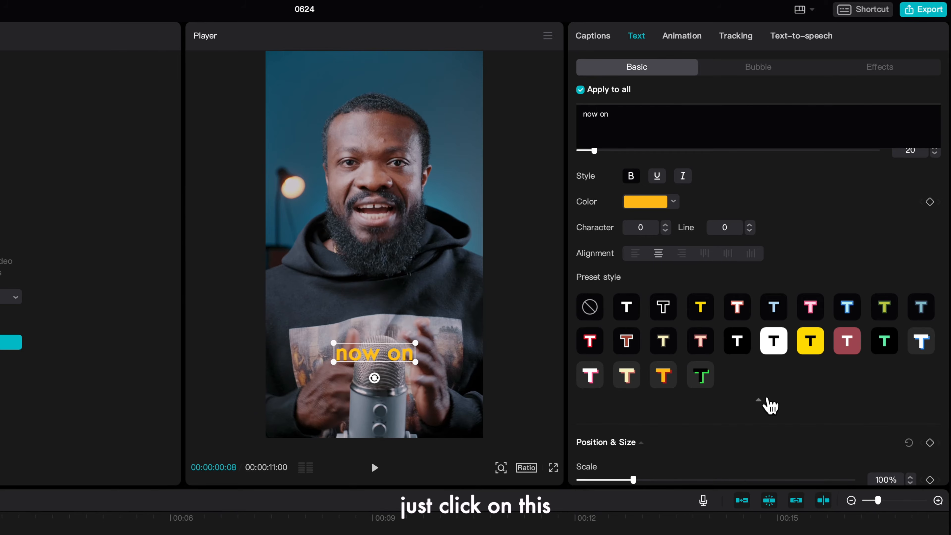
pyautogui.click(700, 375)
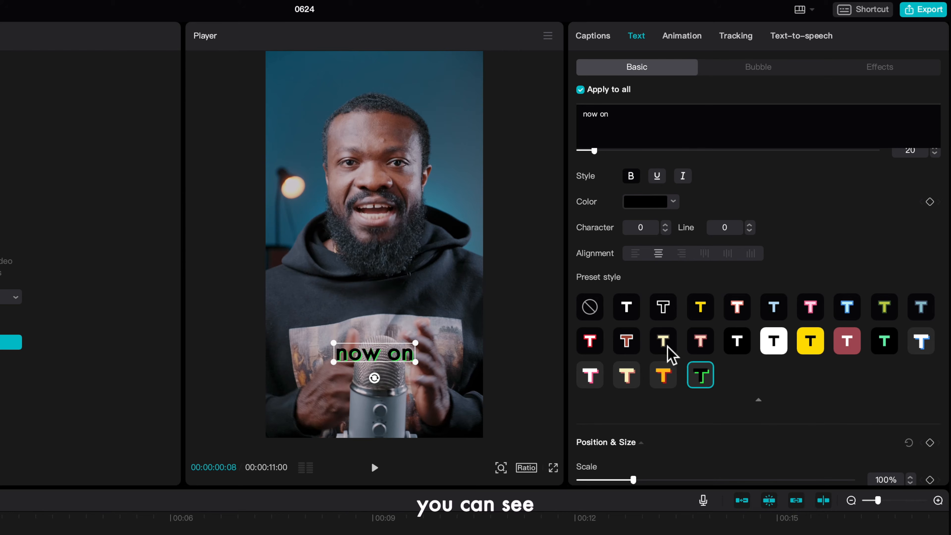
pyautogui.click(664, 341)
pyautogui.click(704, 345)
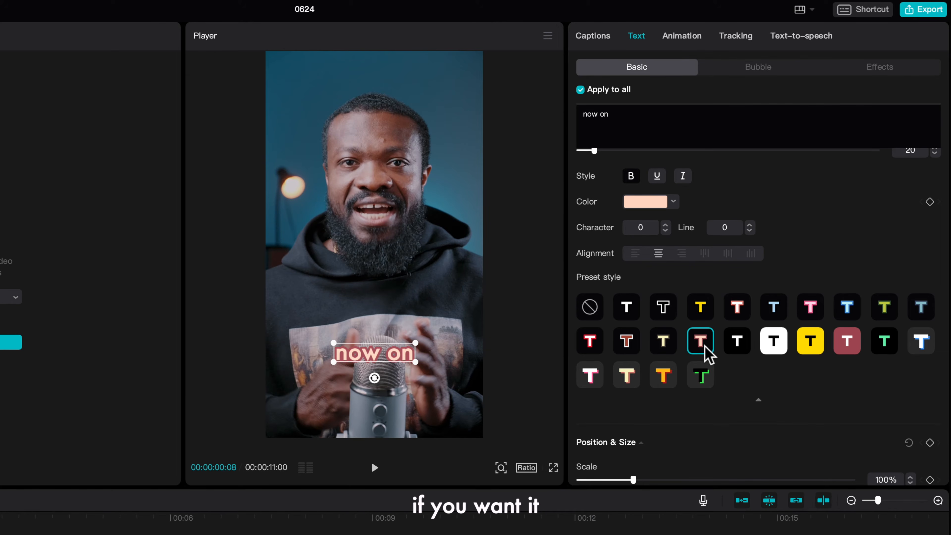
pyautogui.press('super+z')
pyautogui.press('super+z')
pyautogui.press('super+z')
# Scale the captions to 103% and move them up to chest height, at Y position -407.
pyautogui.scroll(-3, 700, 350)
pyautogui.moveTo(633, 350)
pyautogui.mouseDown()
pyautogui.moveTo(616, 350)
pyautogui.moveTo(635, 351)
pyautogui.mouseUp()
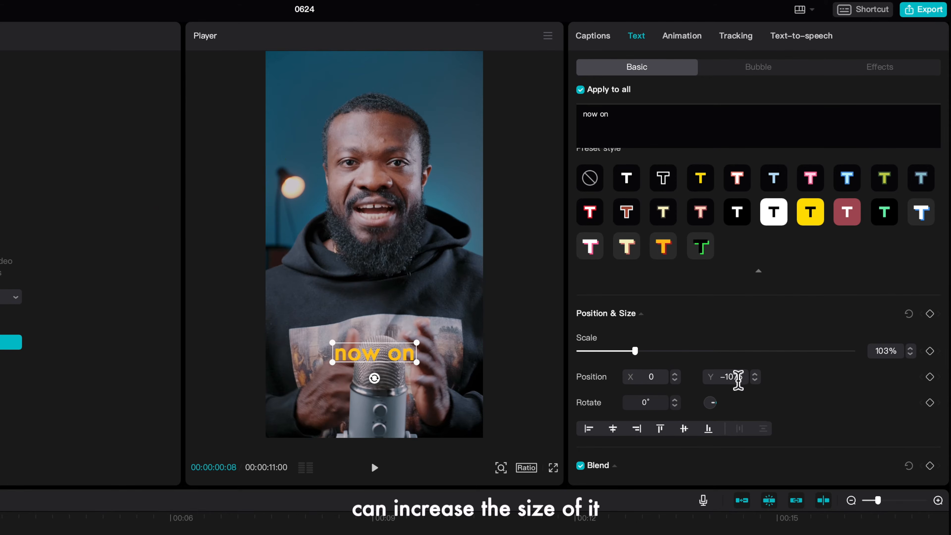
pyautogui.click(755, 374)
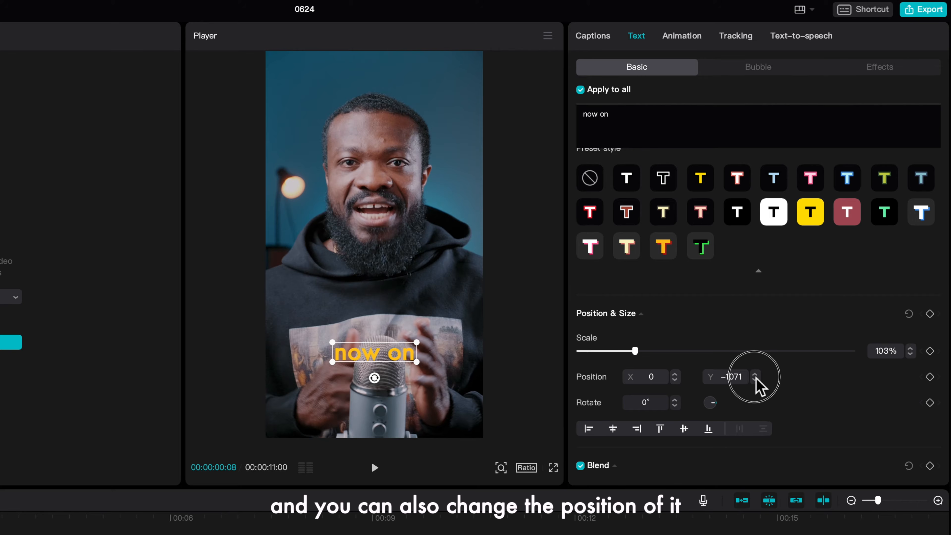
pyautogui.click(755, 374)
pyautogui.click(756, 374)
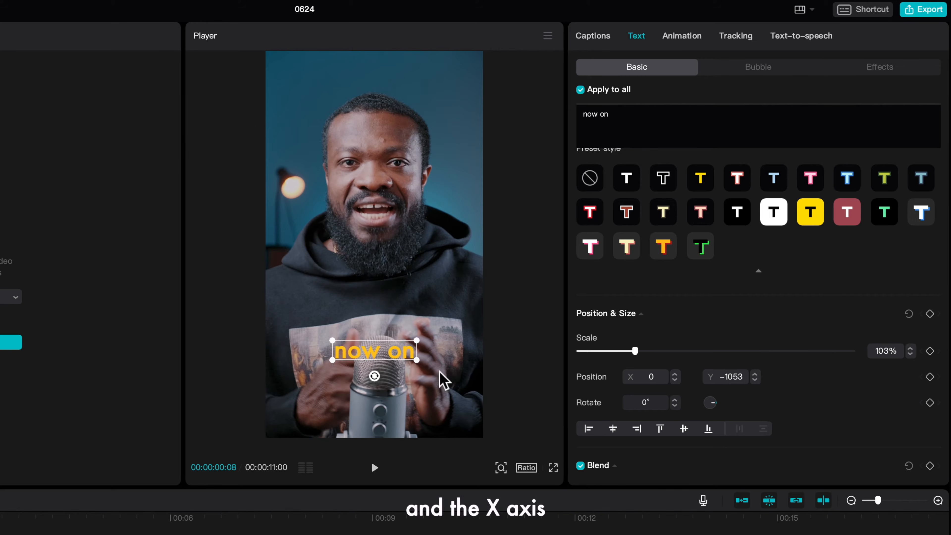
pyautogui.click(374, 350)
pyautogui.moveTo(373, 352); pyautogui.dragTo(375, 251)
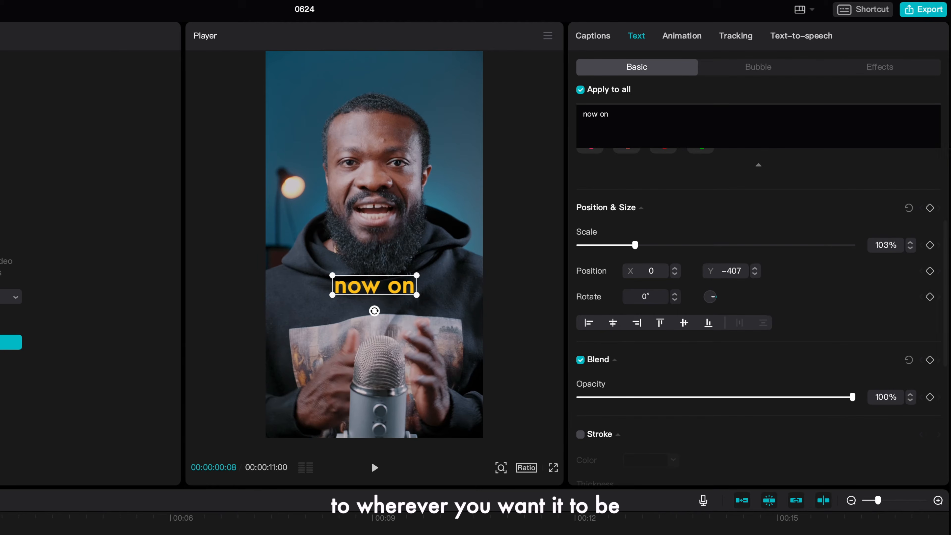
# Turn on a black stroke for the caption text and set its thickness to 20.
pyautogui.moveTo(852, 397)
pyautogui.mouseDown()
pyautogui.moveTo(684, 397)
pyautogui.moveTo(942, 397)
pyautogui.mouseUp()
pyautogui.scroll(-7, 717, 439)
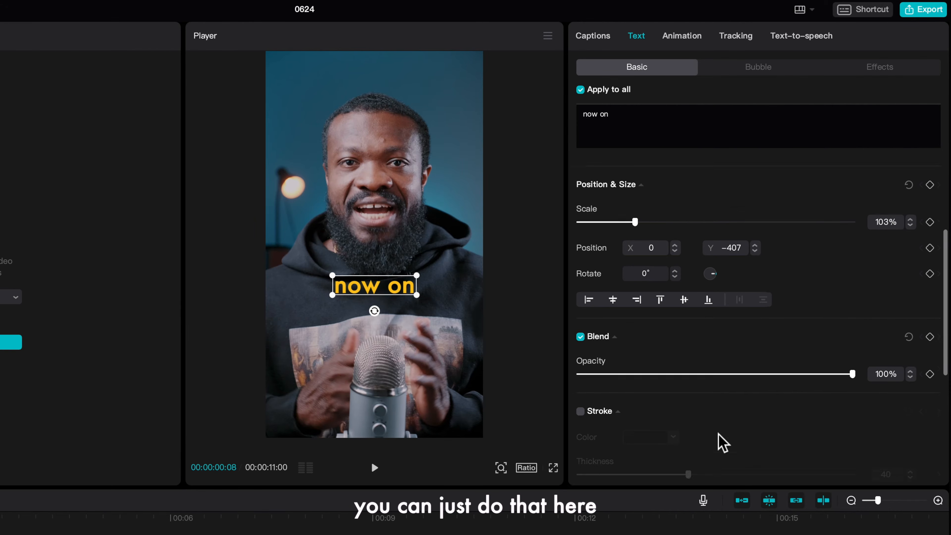
pyautogui.click(581, 170)
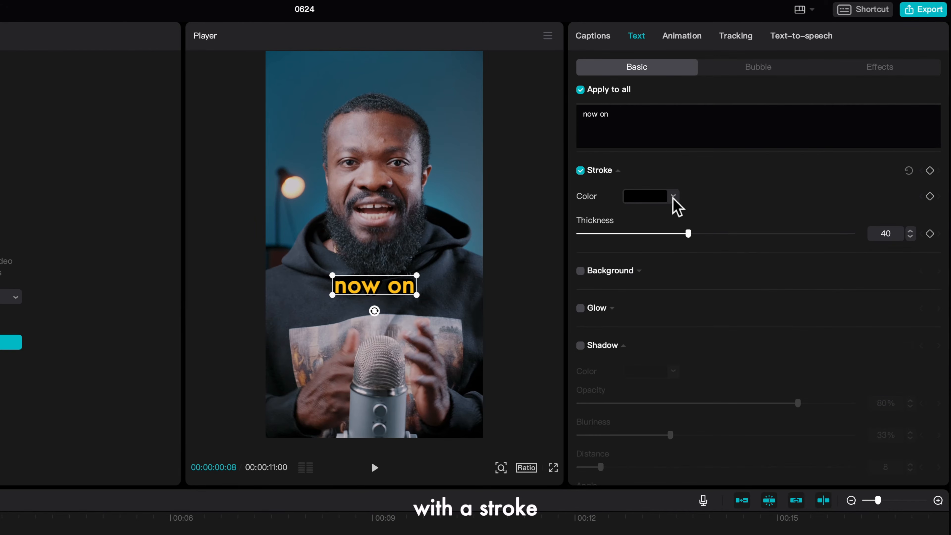
pyautogui.click(673, 197)
pyautogui.click(673, 197)
pyautogui.doubleClick(893, 234)
pyautogui.write('2')
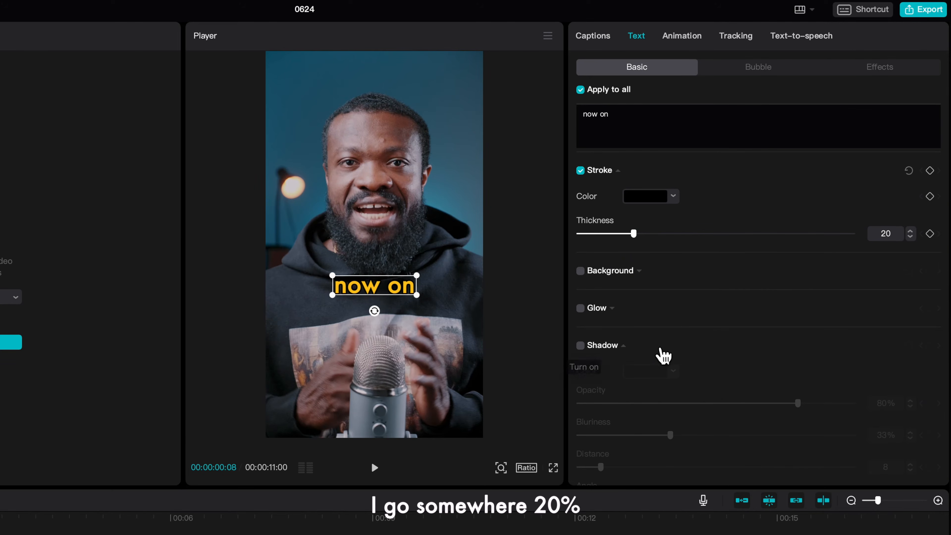
# Turn on the shadow and glow effects for the caption text and look at their color options.
pyautogui.scroll(-2, 671, 350)
pyautogui.click(586, 310)
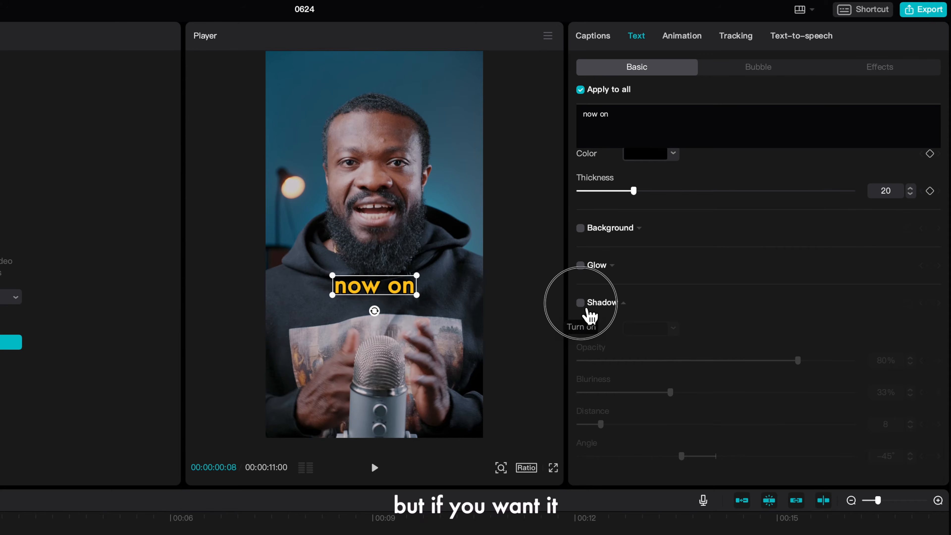
pyautogui.click(676, 331)
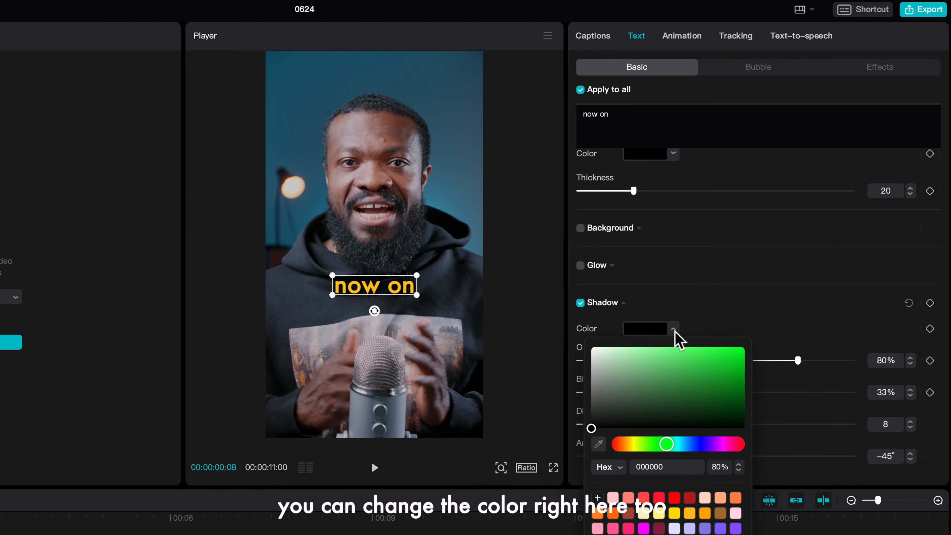
pyautogui.click(643, 332)
pyautogui.click(591, 271)
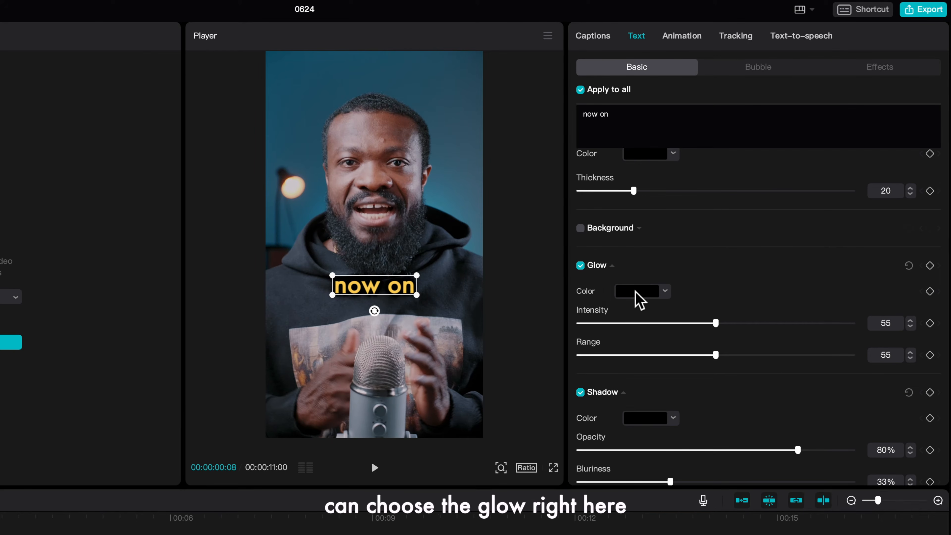
pyautogui.click(640, 296)
pyautogui.click(610, 337)
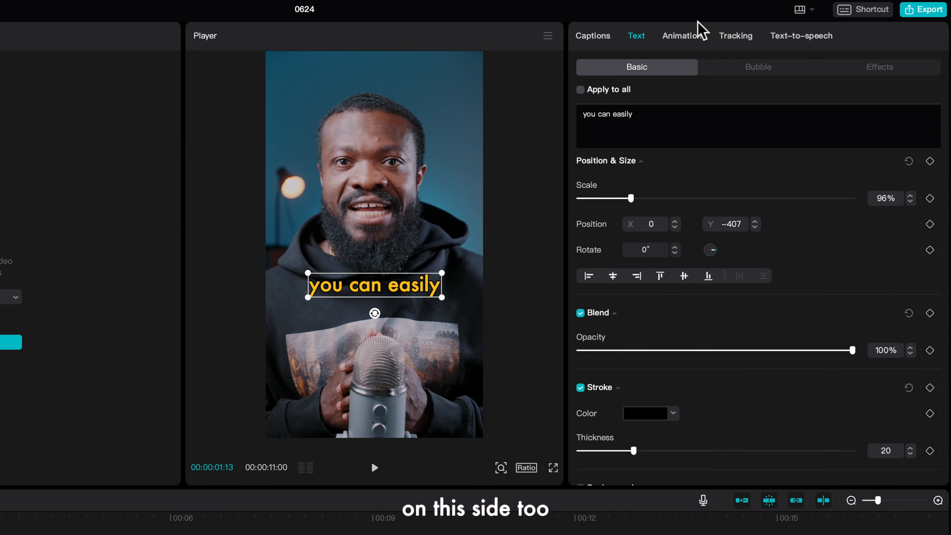
# Apply the Pop Up entrance animation to the "you can easily" caption.
pyautogui.click(682, 37)
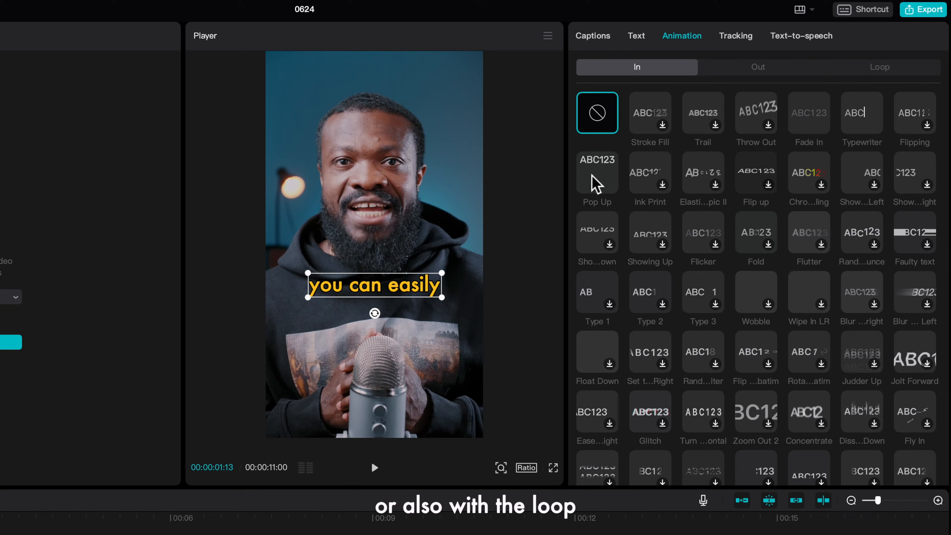
pyautogui.click(600, 183)
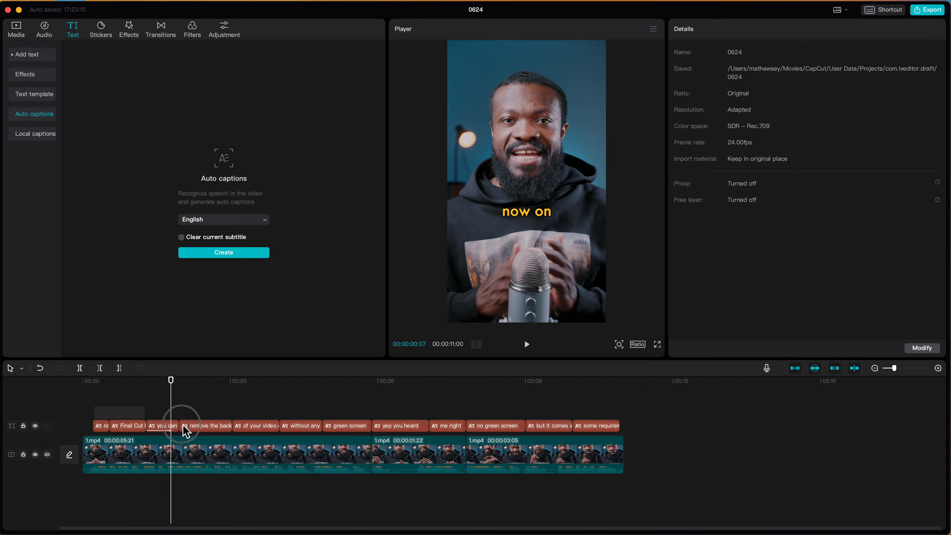
# Apply the Ink Print entrance animation to all captions on the timeline and play the video from the start.
pyautogui.moveTo(94, 408); pyautogui.dragTo(601, 427)
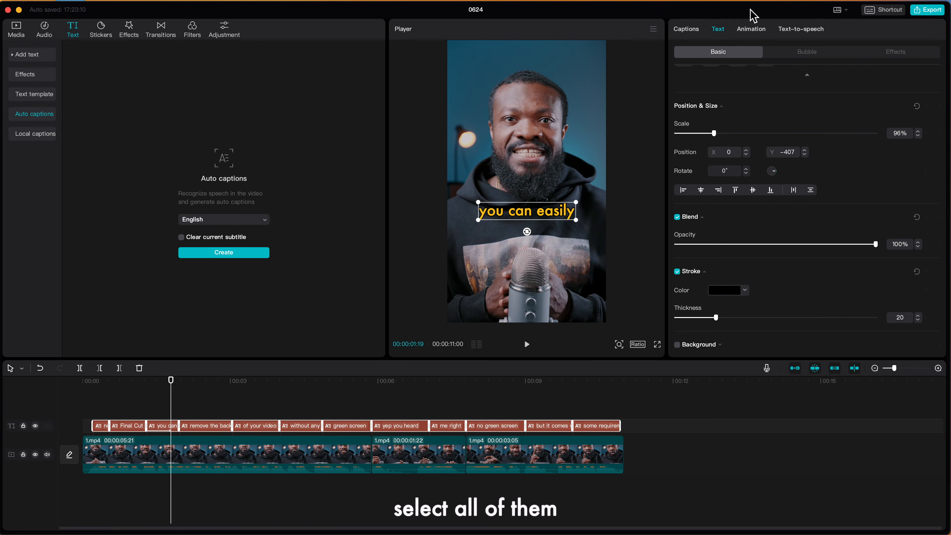
pyautogui.click(751, 30)
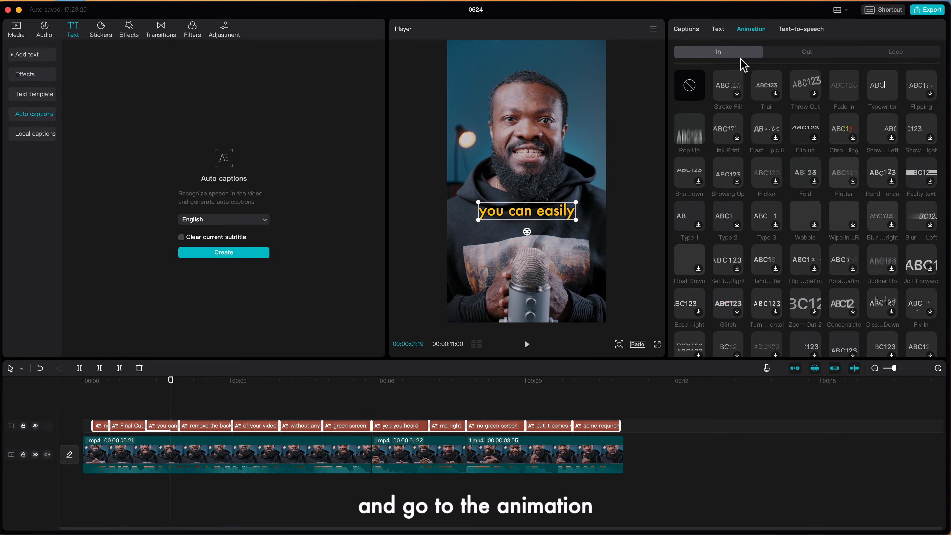
pyautogui.click(733, 130)
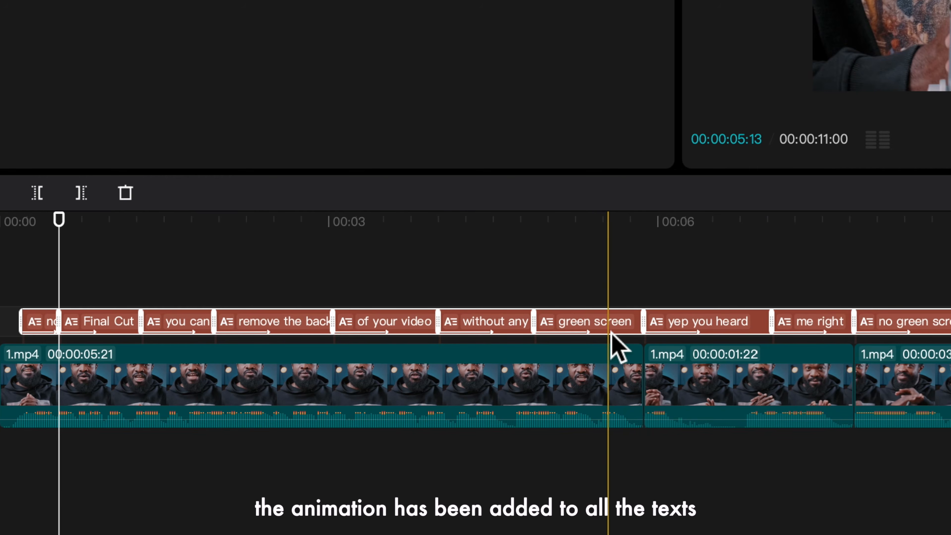
pyautogui.click(12, 282)
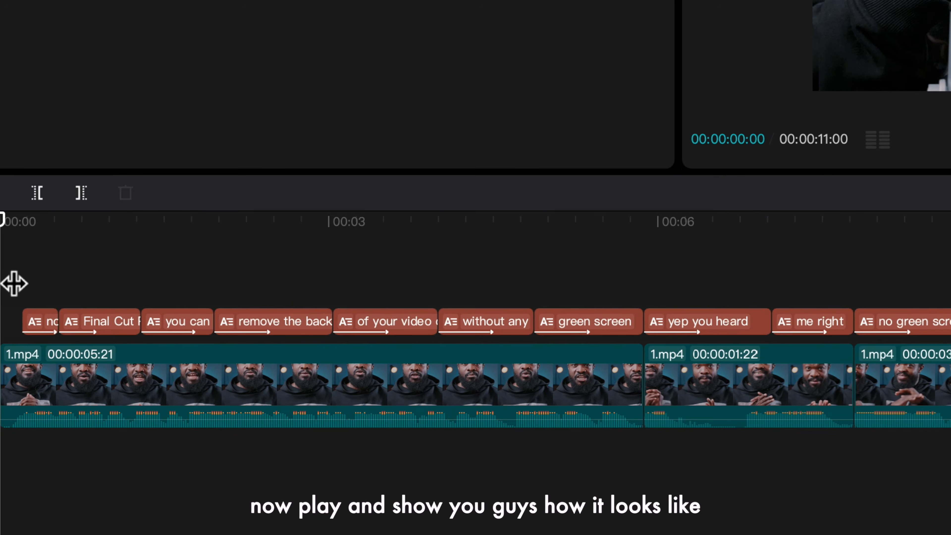
pyautogui.press('space')
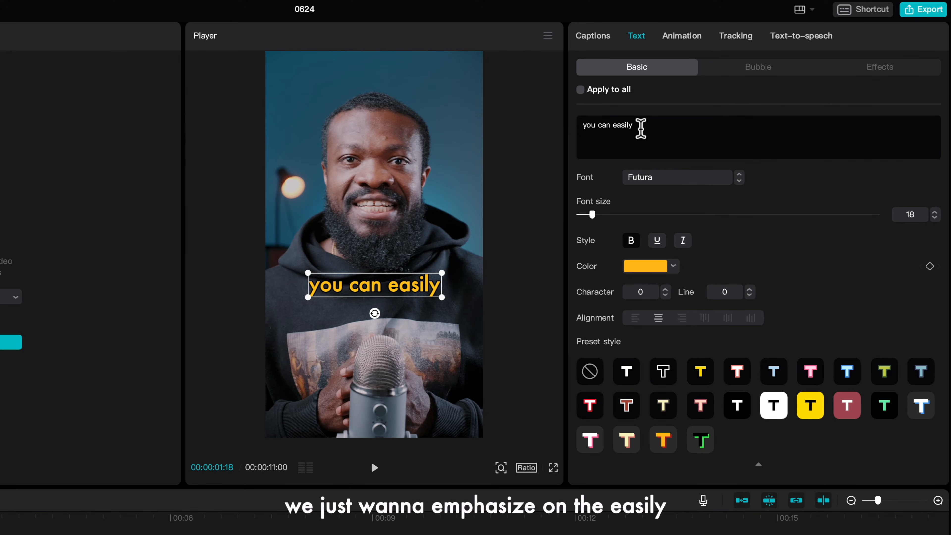
# In the "you can easily" caption, color only the word "easily" blue and increase its font size.
pyautogui.moveTo(640, 125); pyautogui.dragTo(615, 127)
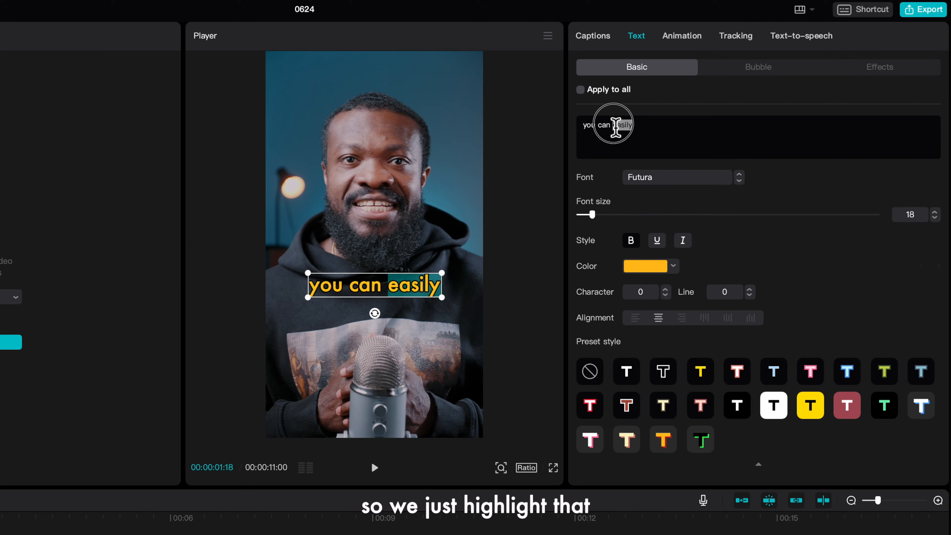
pyautogui.click(646, 266)
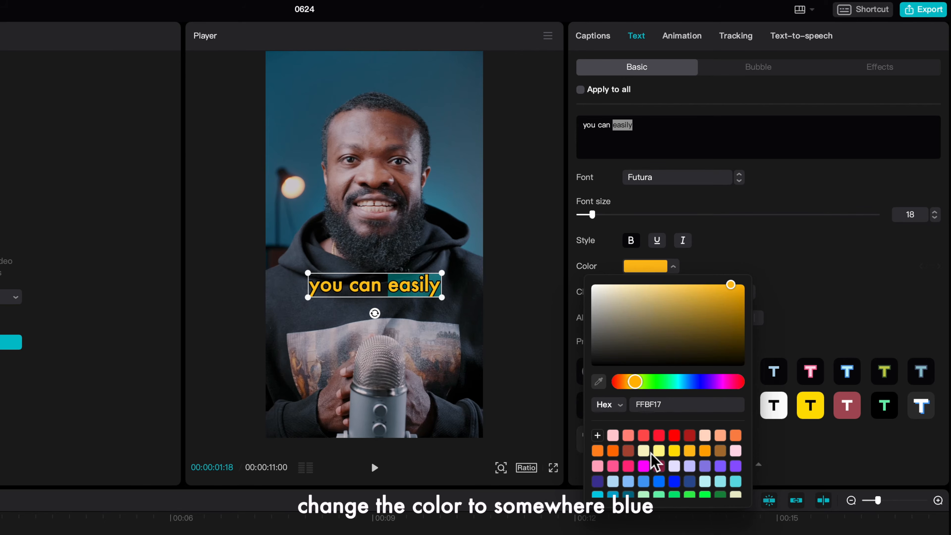
pyautogui.click(674, 481)
pyautogui.click(764, 243)
pyautogui.click(935, 213)
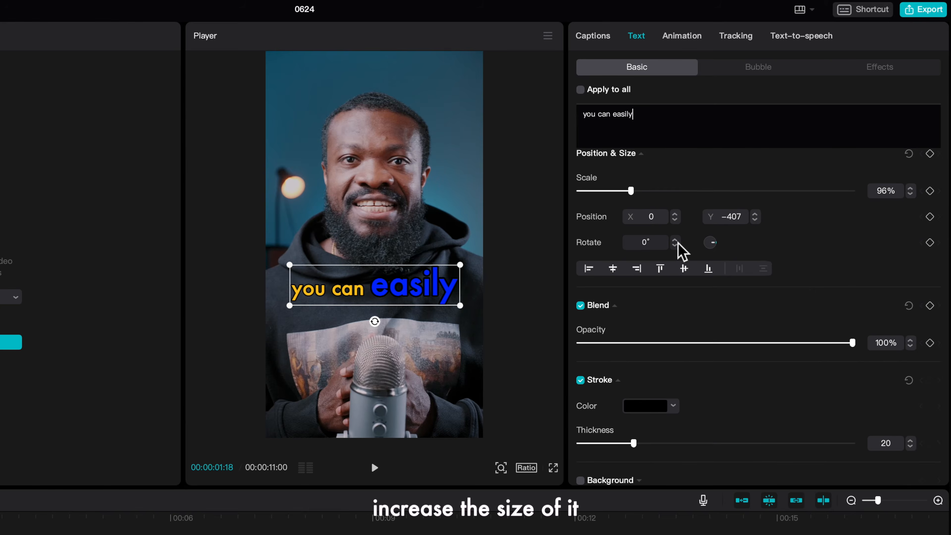
# Tilt the "you can easily" caption slightly, by about 2°, and play the video to check the captions.
pyautogui.click(676, 241)
pyautogui.click(677, 241)
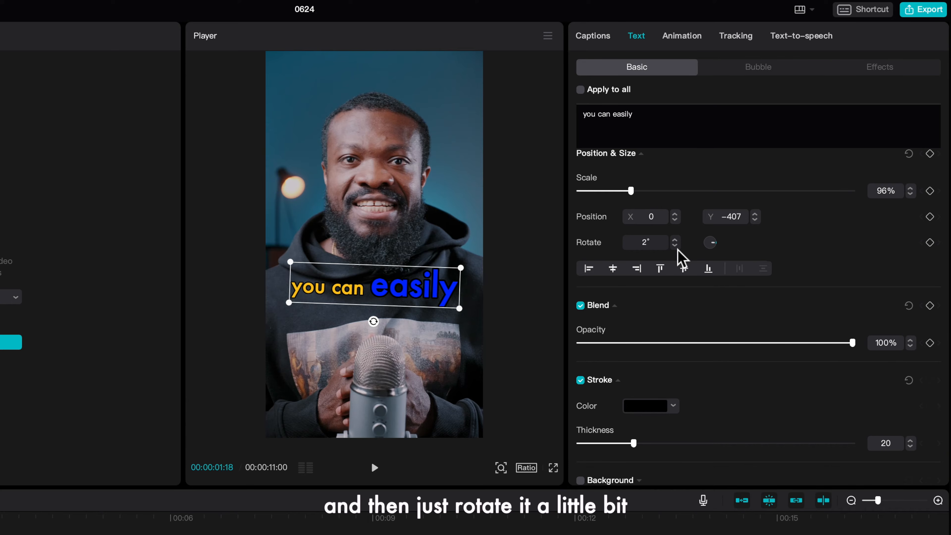
pyautogui.click(677, 245)
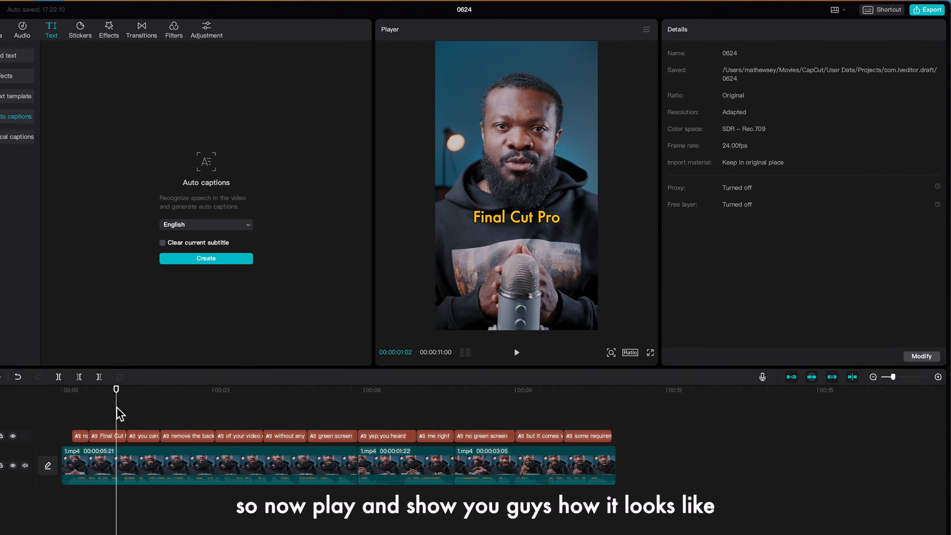
pyautogui.press('space')
pyautogui.click(119, 415)
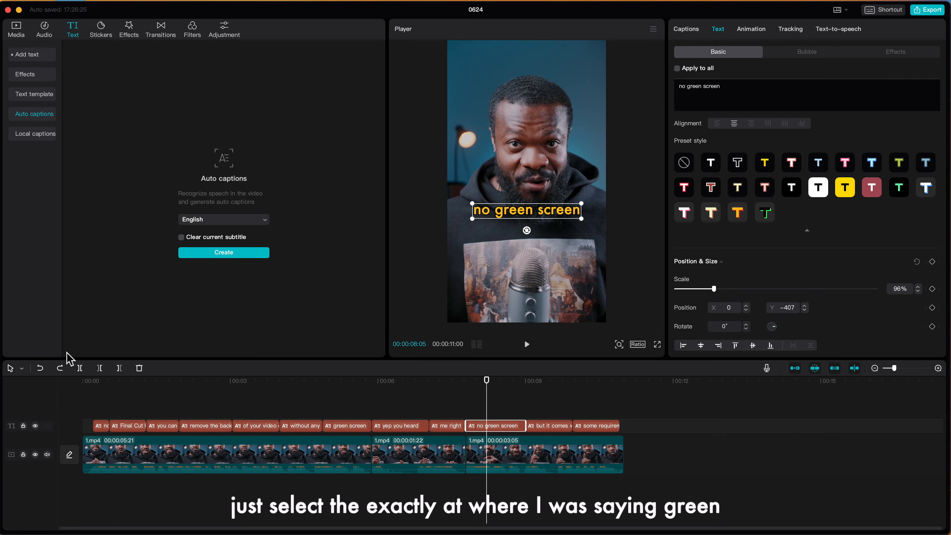
# Split the "no green screen" caption into three segments where "green" and "screen" are spoken.
pyautogui.click(80, 368)
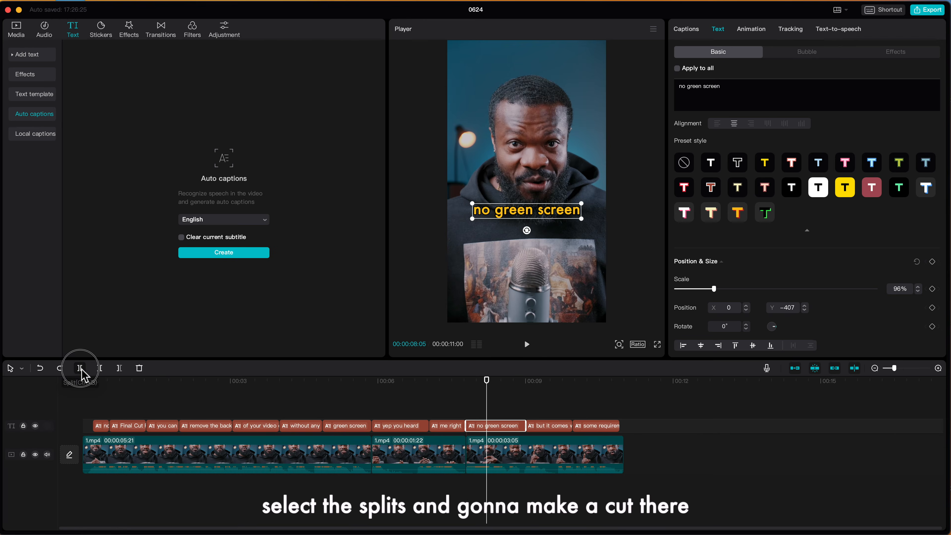
pyautogui.click(509, 416)
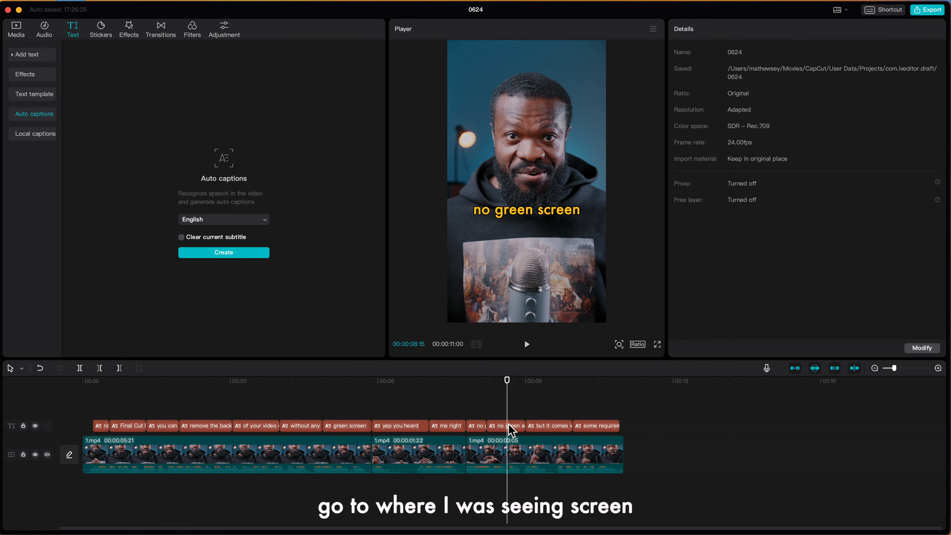
pyautogui.click(511, 427)
pyautogui.click(80, 369)
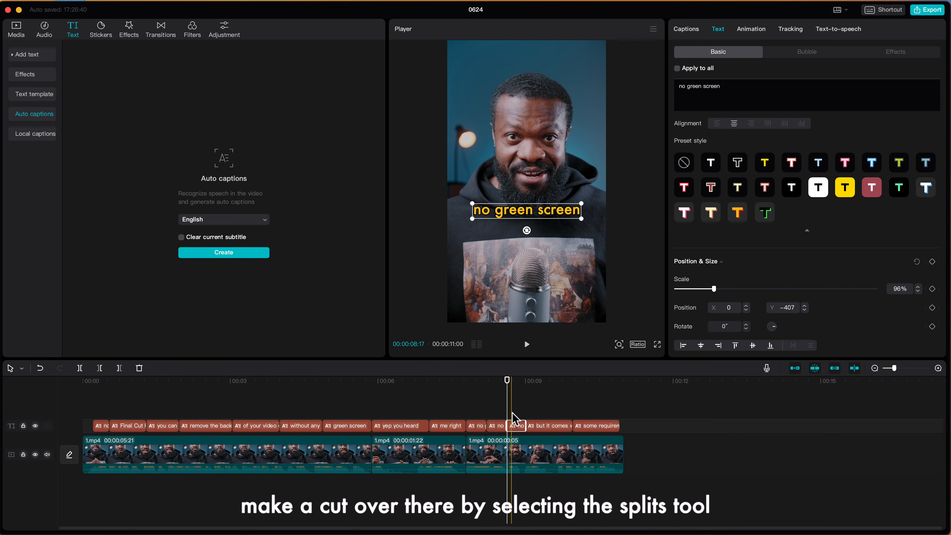
# In the first "no green screen" segment, set only the word "no" to font size 24 and change its color.
pyautogui.click(476, 427)
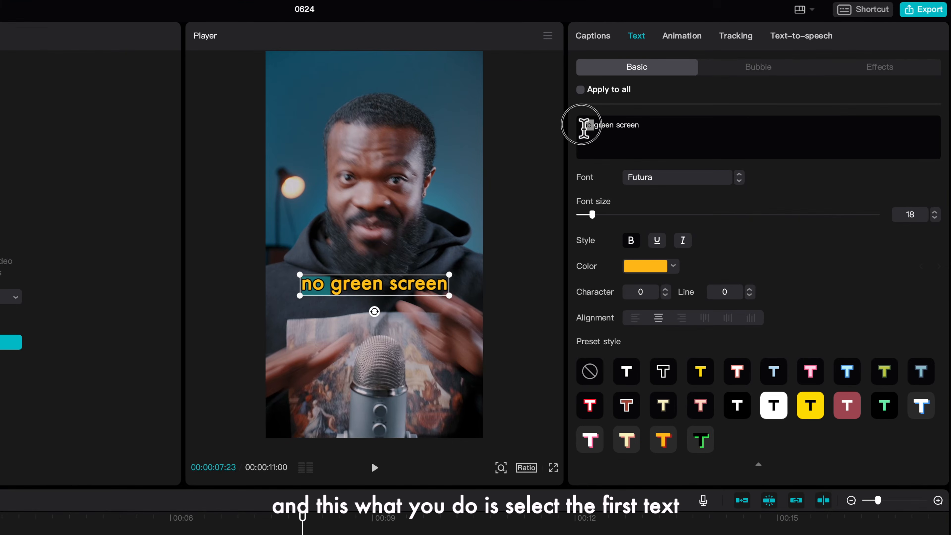
pyautogui.doubleClick(682, 86)
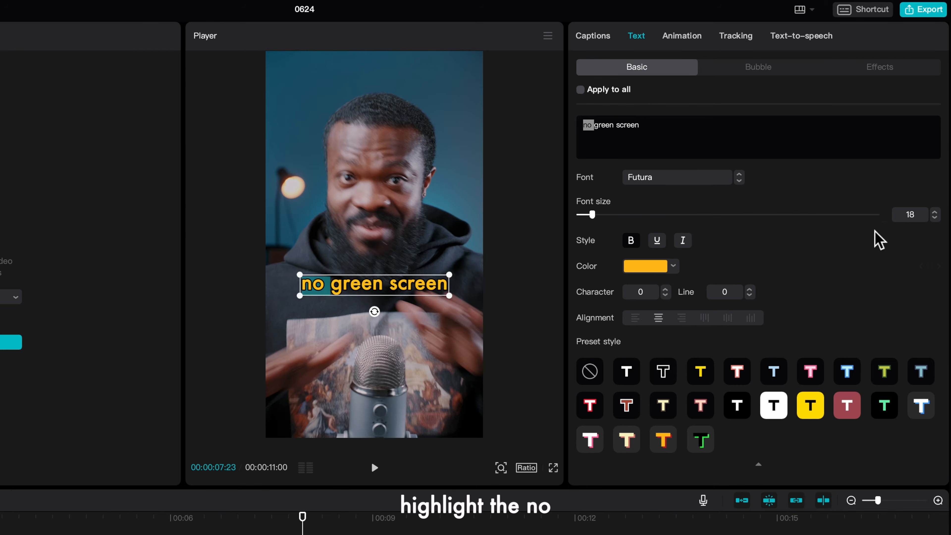
pyautogui.click(935, 211)
pyautogui.click(659, 267)
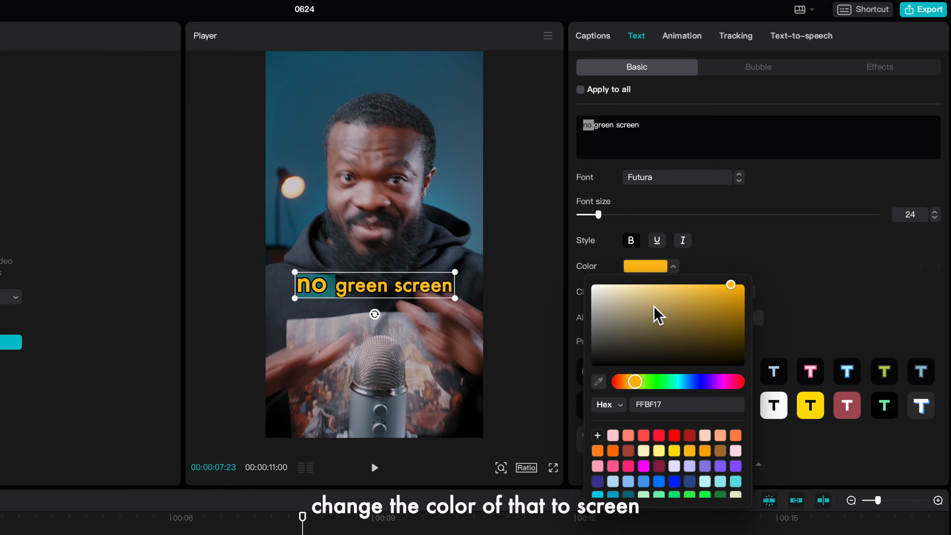
pyautogui.click(674, 494)
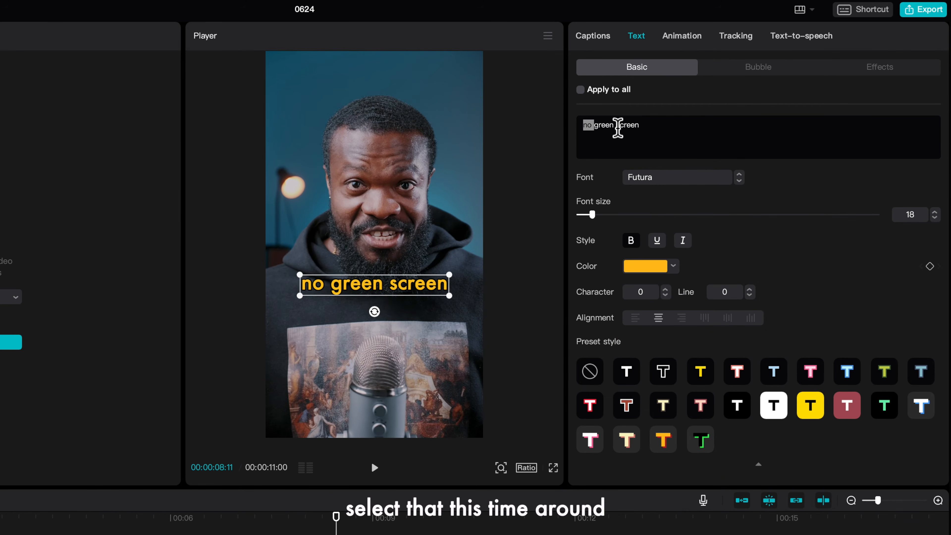
# In the second "no green screen" segment, color only the word "green" bright green and increase its font size.
pyautogui.moveTo(616, 125); pyautogui.dragTo(596, 125)
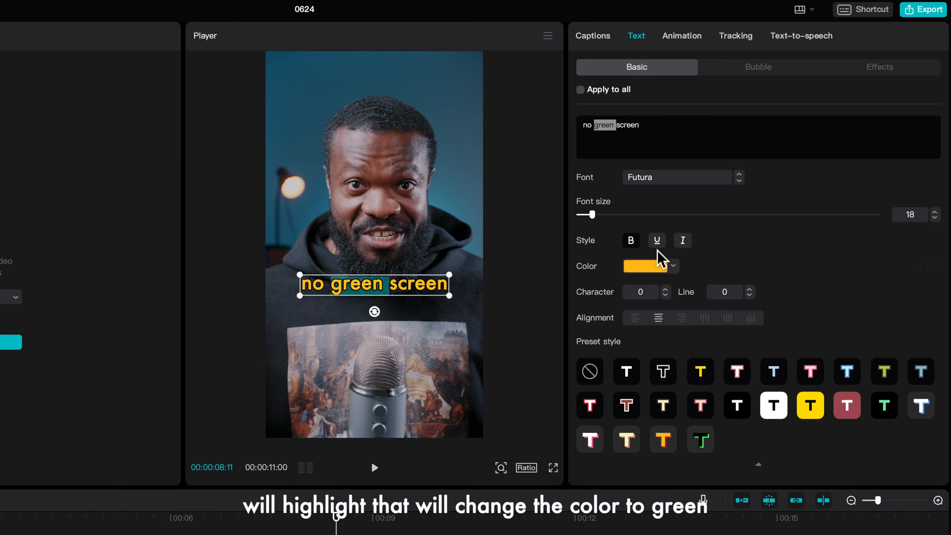
pyautogui.click(661, 267)
pyautogui.click(690, 495)
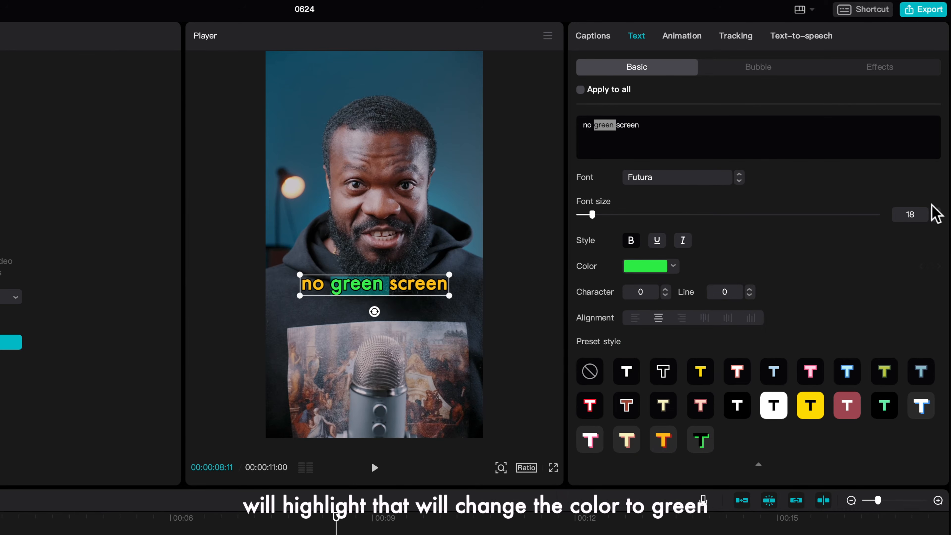
pyautogui.click(935, 212)
pyautogui.click(936, 211)
pyautogui.click(935, 211)
pyautogui.click(935, 212)
pyautogui.click(935, 212)
pyautogui.click(935, 212)
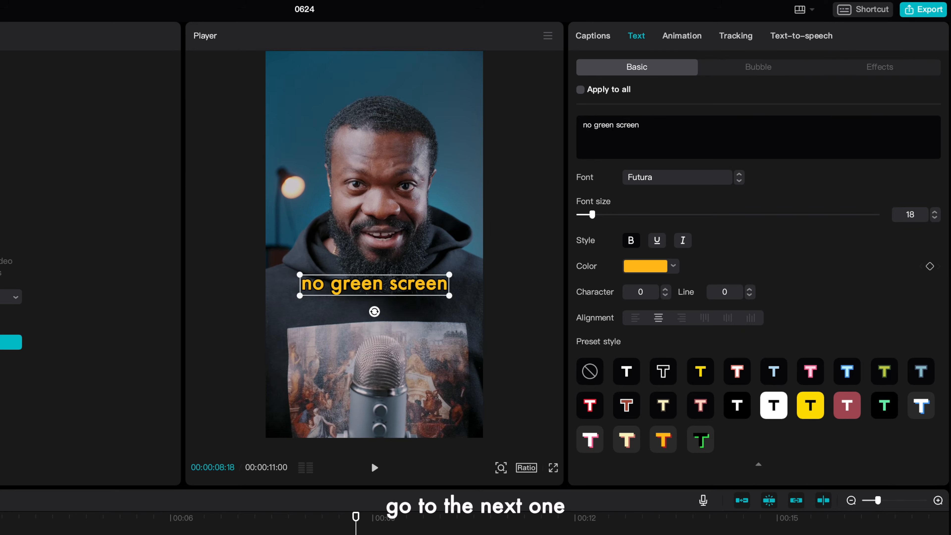
# In the third "no green screen" segment, increase the font size of only the word "screen" and open its color choices.
pyautogui.click(636, 125)
pyautogui.doubleClick(629, 125)
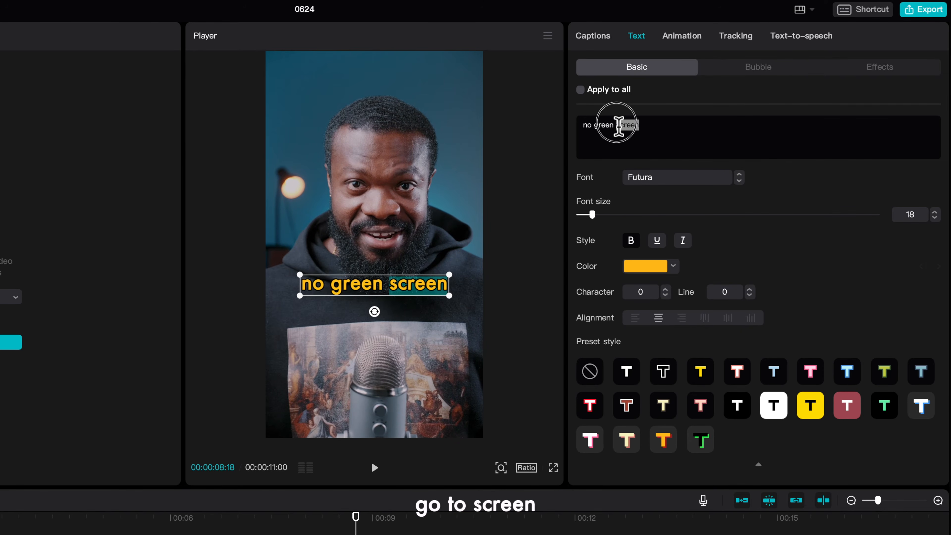
pyautogui.click(936, 212)
pyautogui.click(935, 212)
pyautogui.click(935, 212)
pyautogui.click(935, 213)
pyautogui.click(935, 212)
pyautogui.click(935, 212)
pyautogui.click(935, 212)
pyautogui.click(935, 212)
pyautogui.click(935, 218)
pyautogui.click(935, 218)
pyautogui.click(671, 267)
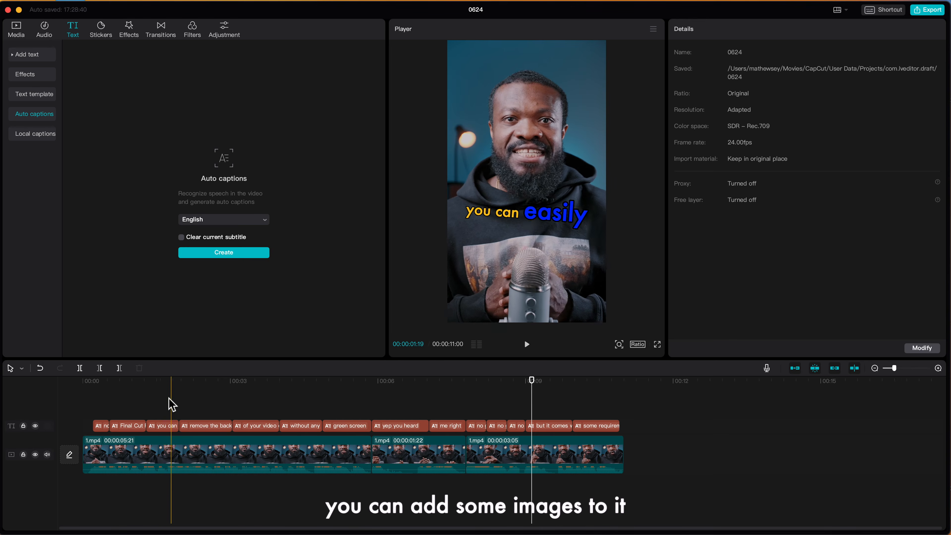
# Place the imported Final Cut Pro logo image on the timeline beneath the "Final Cut Pro" caption and trim it to the caption's length.
pyautogui.click(129, 426)
pyautogui.click(16, 34)
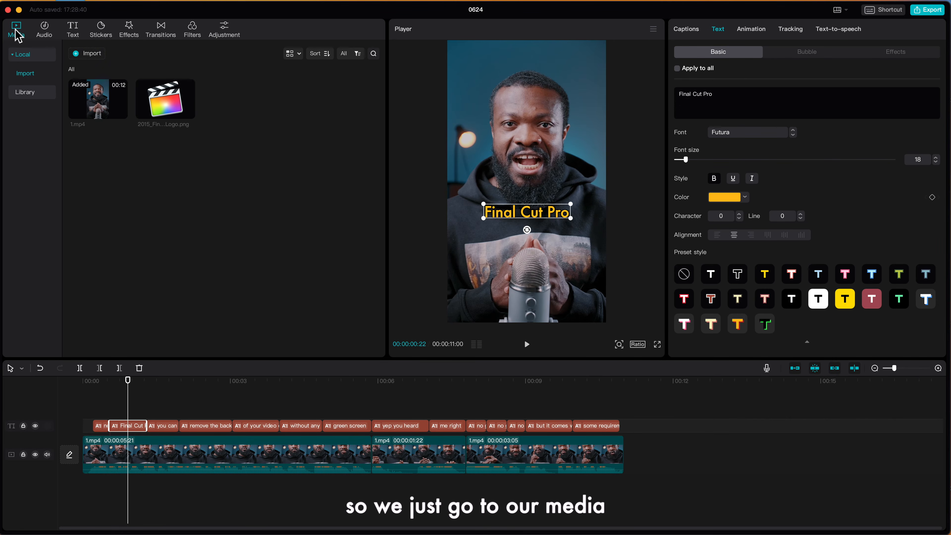
pyautogui.click(165, 103)
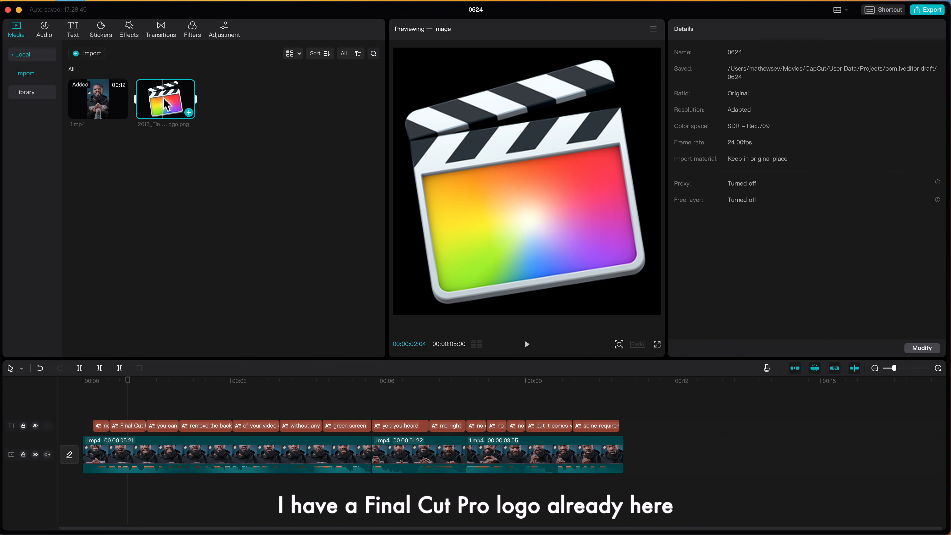
pyautogui.moveTo(148, 101); pyautogui.dragTo(147, 438)
pyautogui.click(126, 414)
pyautogui.click(131, 437)
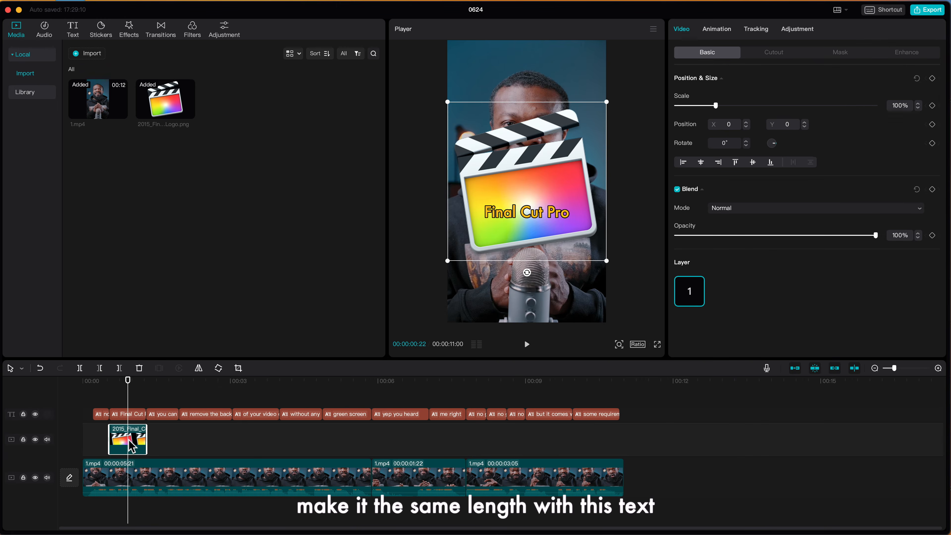
# Scale the logo image to about 27%, place it just below the end of the caption and tilt it about -17°.
pyautogui.moveTo(448, 102); pyautogui.dragTo(477, 150)
pyautogui.moveTo(541, 191); pyautogui.dragTo(572, 233)
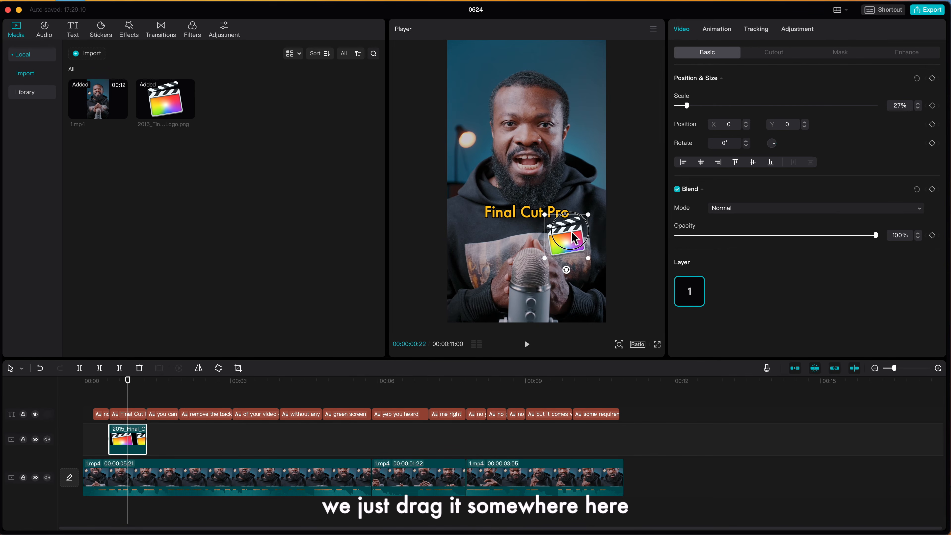
pyautogui.moveTo(566, 270); pyautogui.dragTo(576, 267)
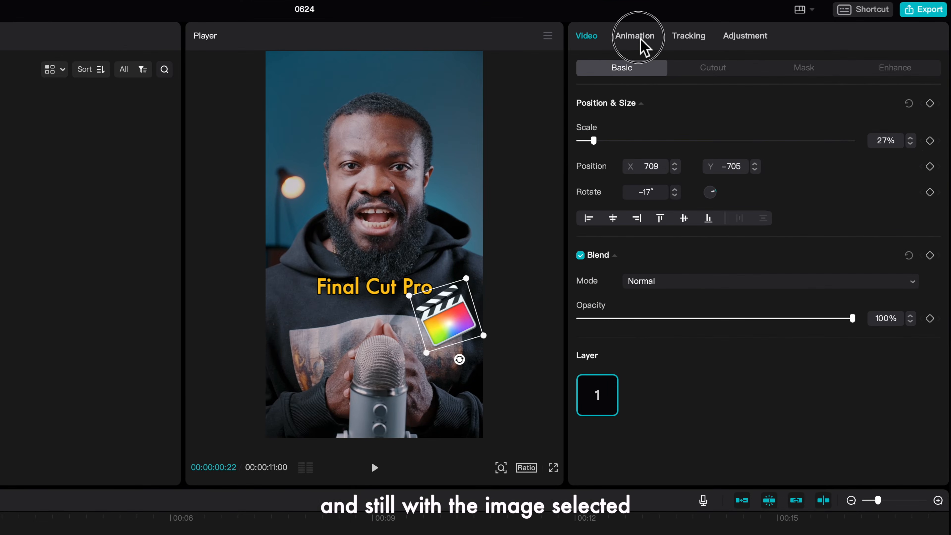
# Apply the Rock Vertically entrance animation to the logo image and play the video from near the start.
pyautogui.click(717, 30)
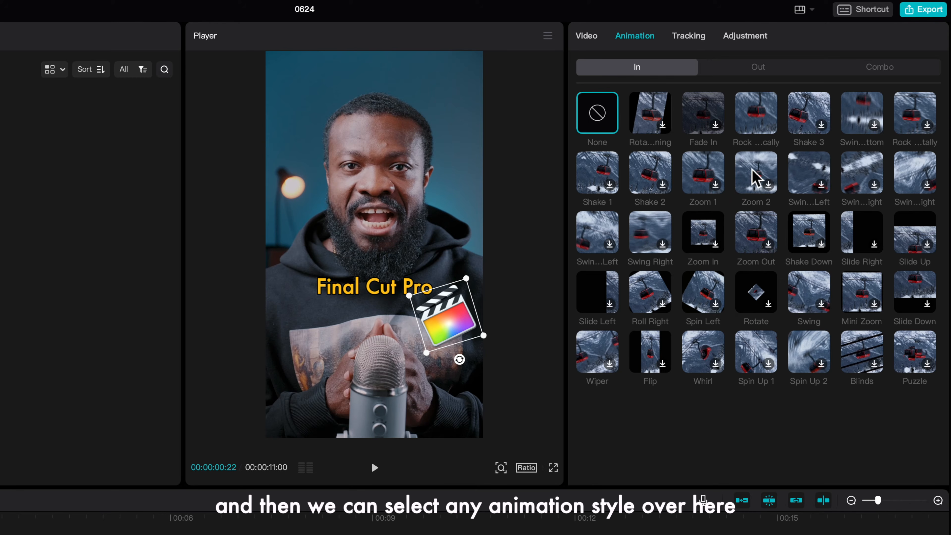
pyautogui.click(757, 114)
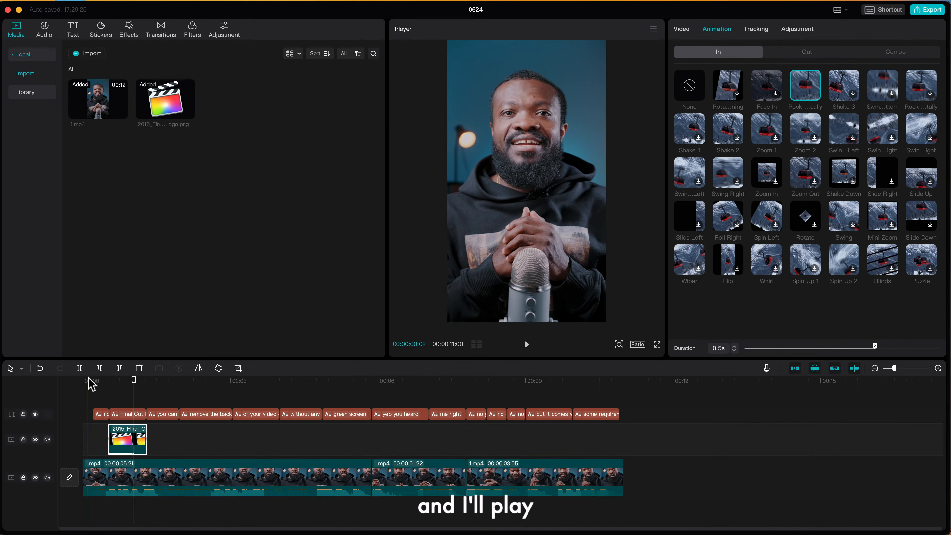
pyautogui.click(87, 382)
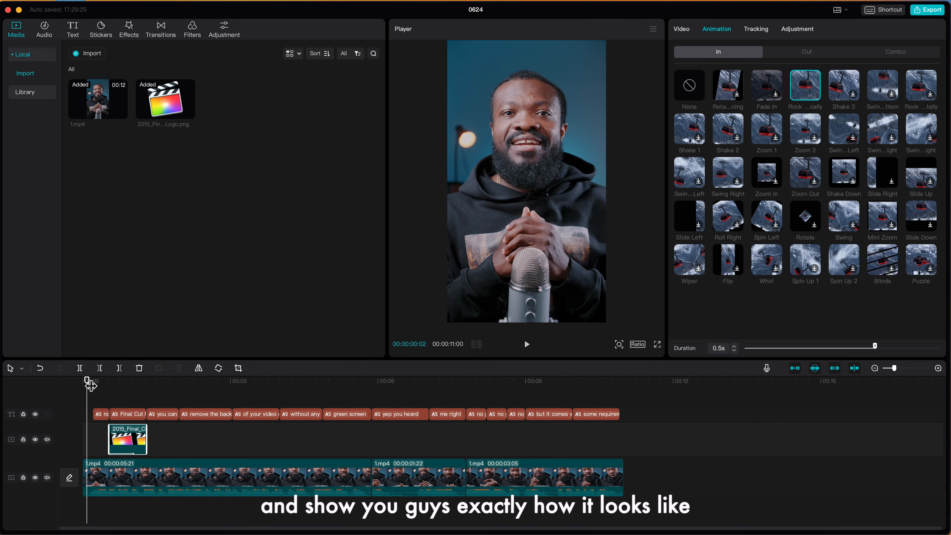
pyautogui.press('space')
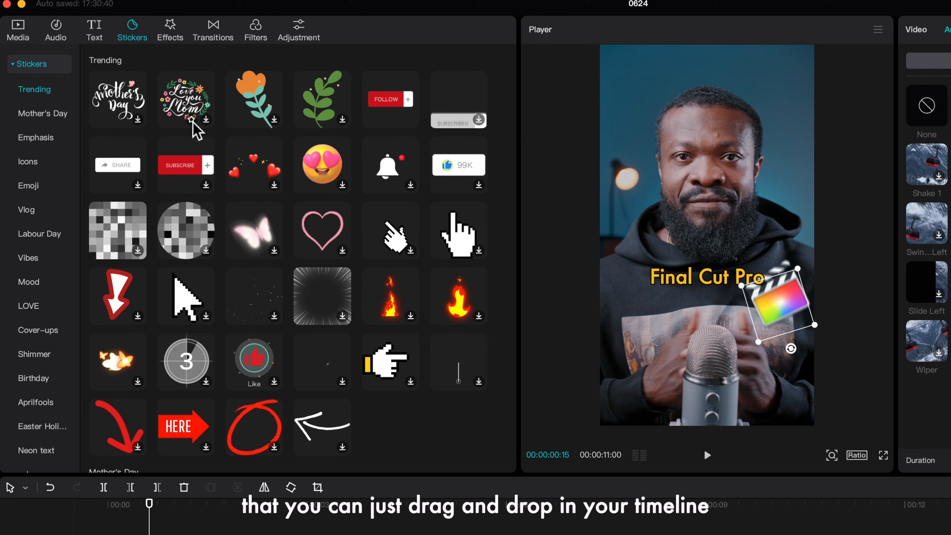
# Add the hand-drawn red circle sticker over the "remove the background" caption and trim it to the caption's length.
pyautogui.scroll(-3, 137, 329)
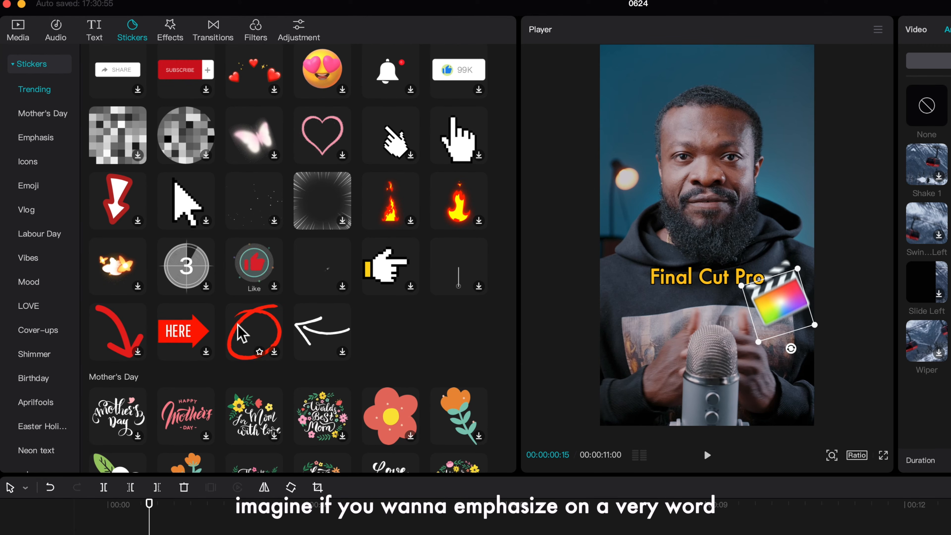
pyautogui.moveTo(252, 327); pyautogui.dragTo(203, 434)
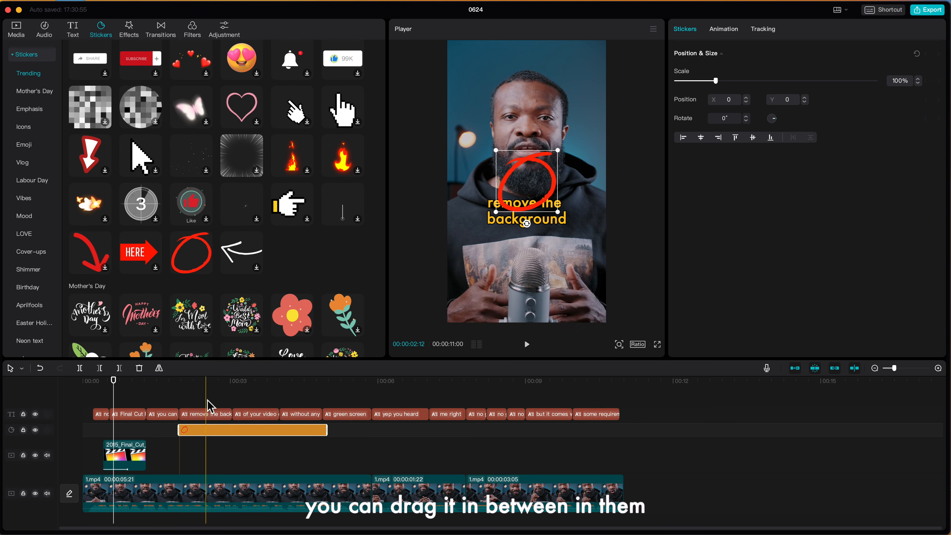
pyautogui.moveTo(326, 430); pyautogui.dragTo(233, 430)
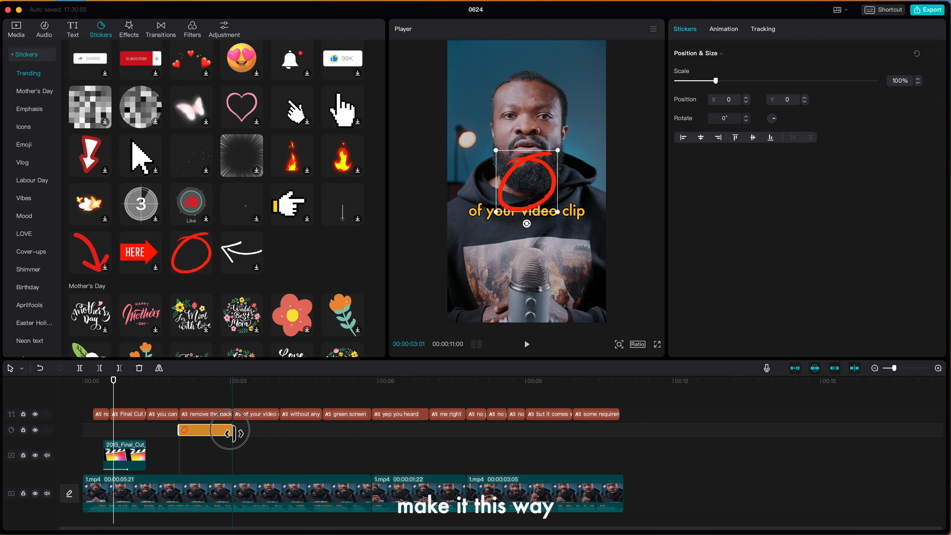
# Enlarge the red circle sticker to about 202%, center it around the "remove the background" text and play the result.
pyautogui.click(207, 387)
pyautogui.moveTo(544, 189); pyautogui.dragTo(562, 224)
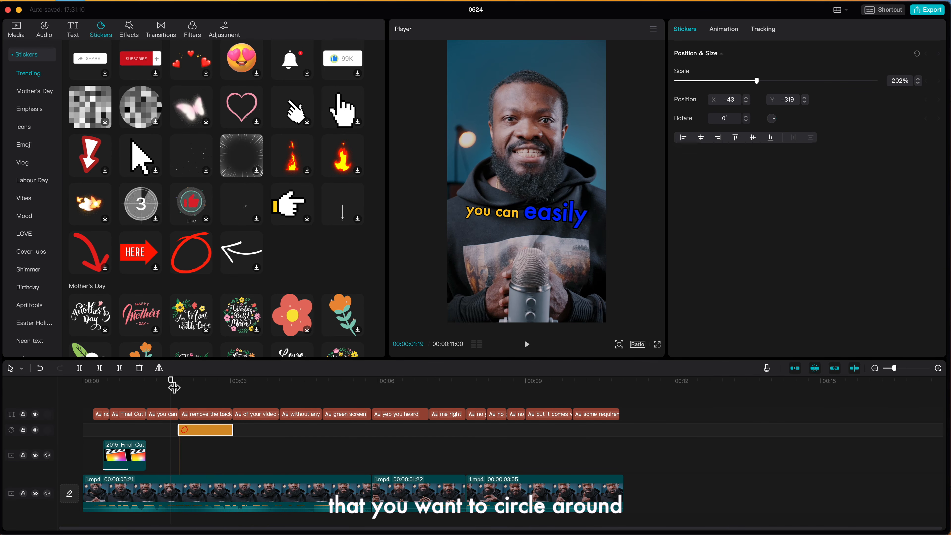
pyautogui.press('space')
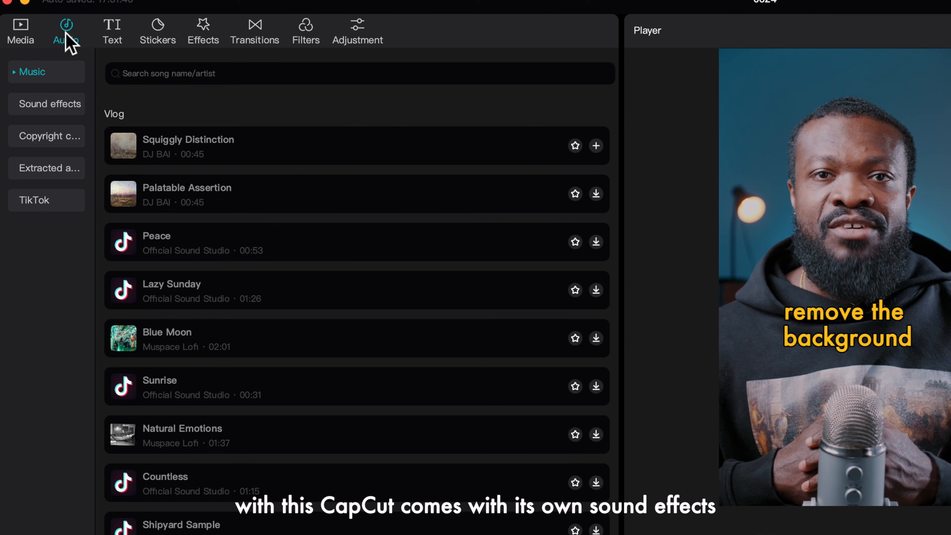
# Add the Woosh transition sound effect to the timeline at the "remove the background" caption and lower its volume to about -3.9 dB.
pyautogui.click(39, 106)
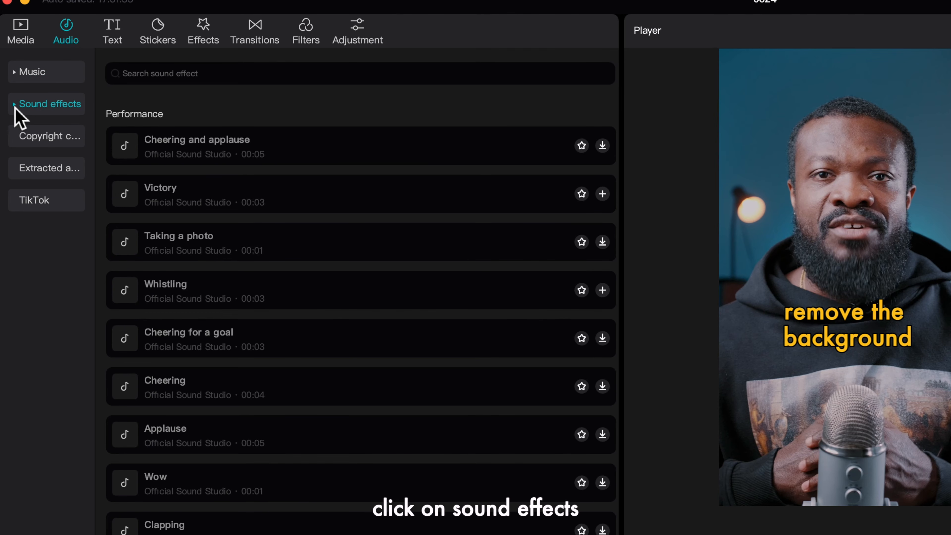
pyautogui.click(15, 105)
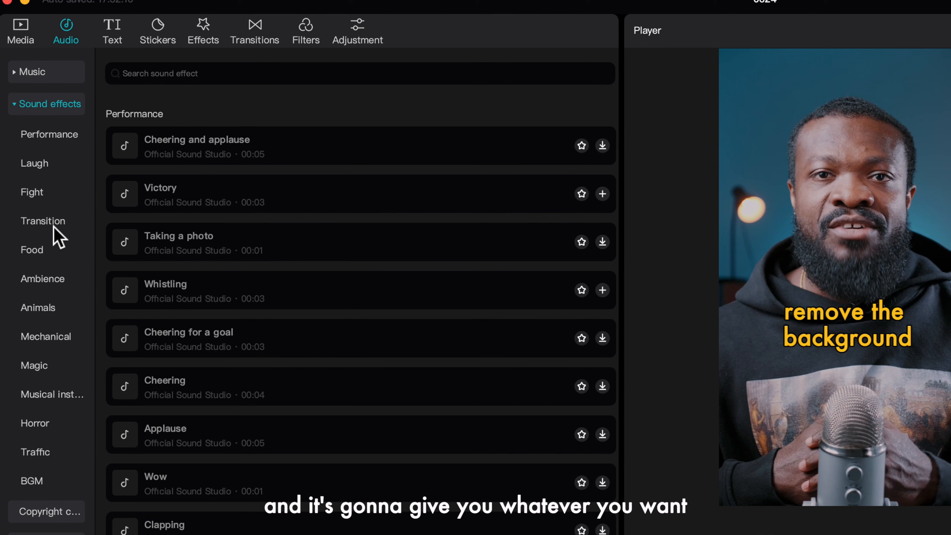
pyautogui.click(57, 235)
pyautogui.click(369, 391)
pyautogui.moveTo(359, 383); pyautogui.dragTo(186, 519)
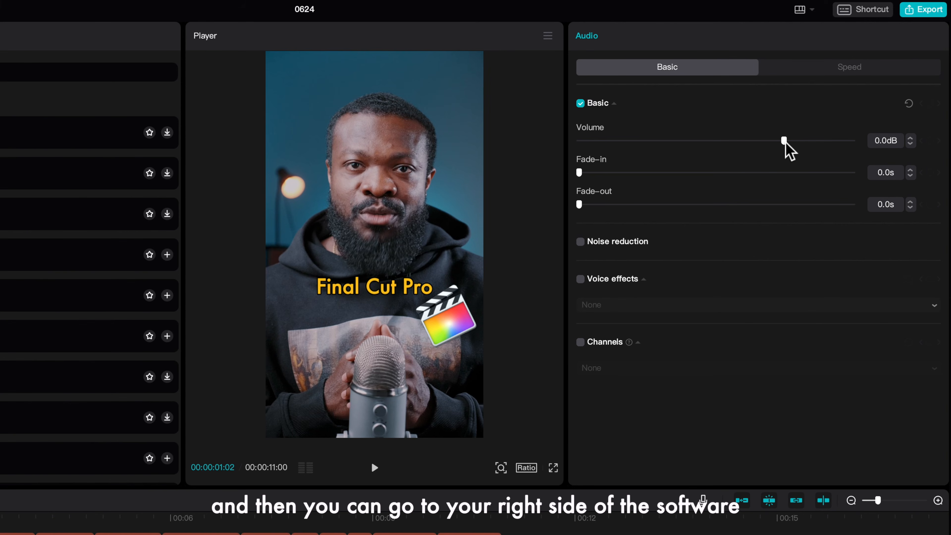
pyautogui.moveTo(785, 143); pyautogui.dragTo(758, 144)
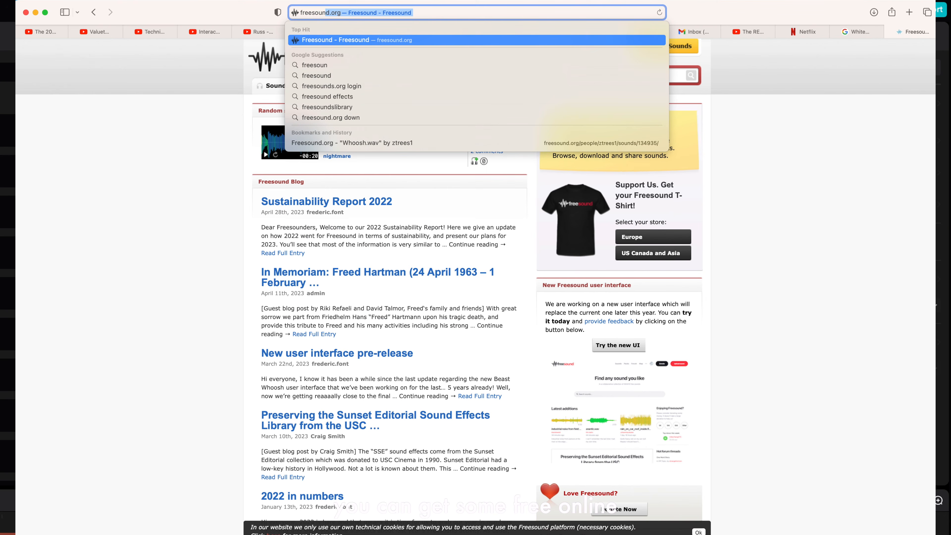
# Open freesound.org in the browser to look at free sound effects, and return to the imported media in CapCut.
pyautogui.write('.org/')
pyautogui.press('Return')
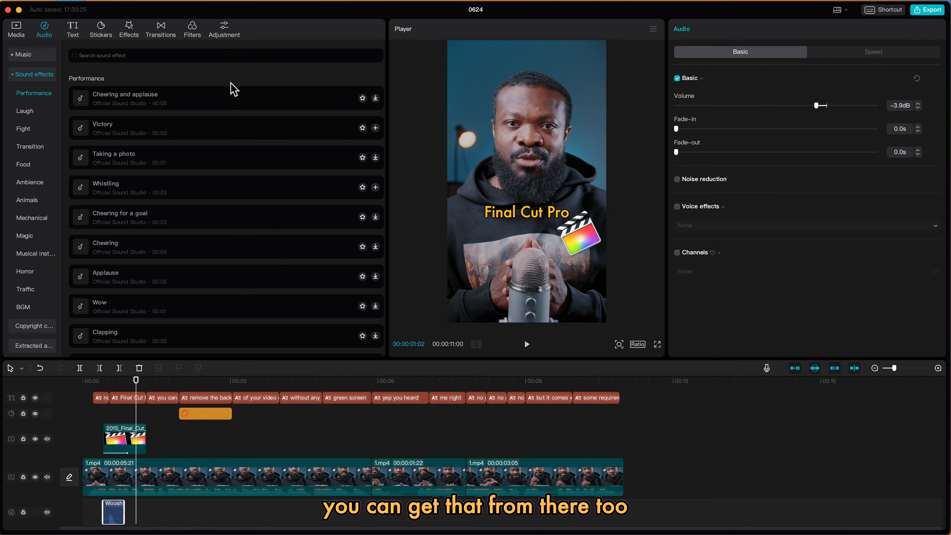
pyautogui.click(16, 29)
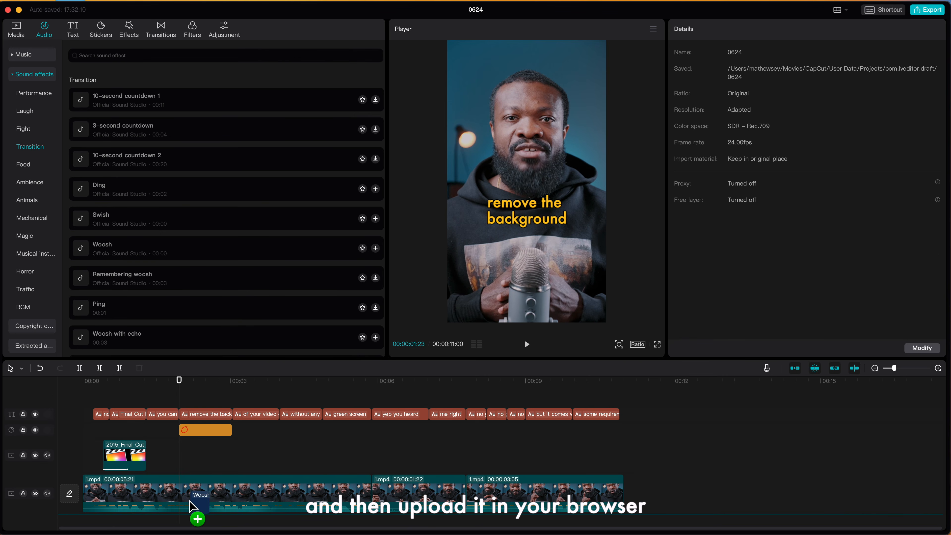
# Move the Woosh sound effect from the "remove the background" caption to the start of the Final Cut Pro logo image.
pyautogui.moveTo(195, 515); pyautogui.dragTo(191, 514)
pyautogui.click(194, 515)
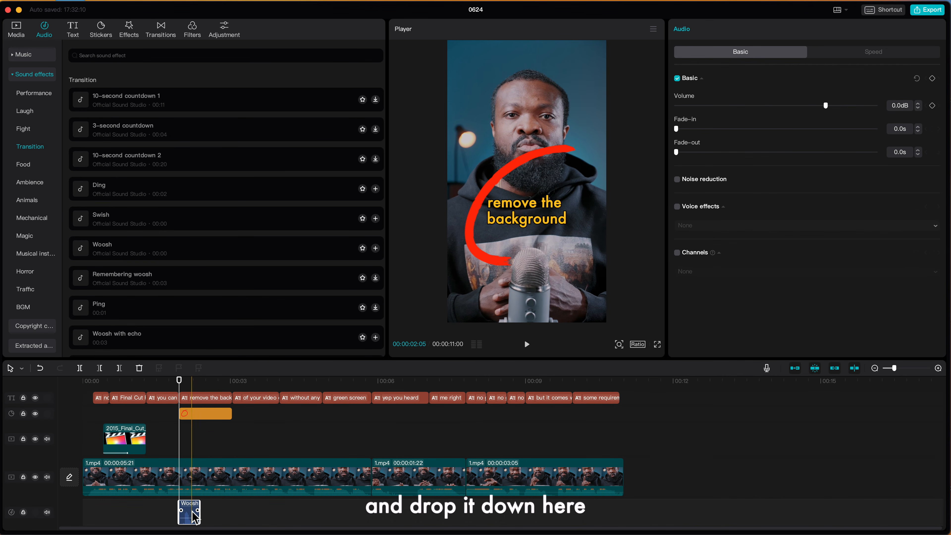
pyautogui.moveTo(194, 515); pyautogui.dragTo(129, 514)
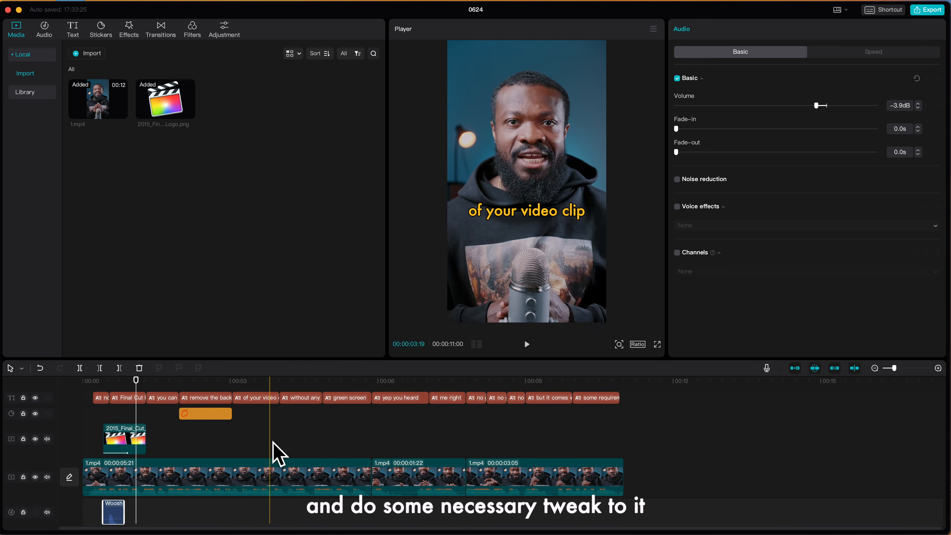
# Start exporting the video, title it "tutorial" and choose the "to all media" folder as the export location.
pyautogui.click(928, 9)
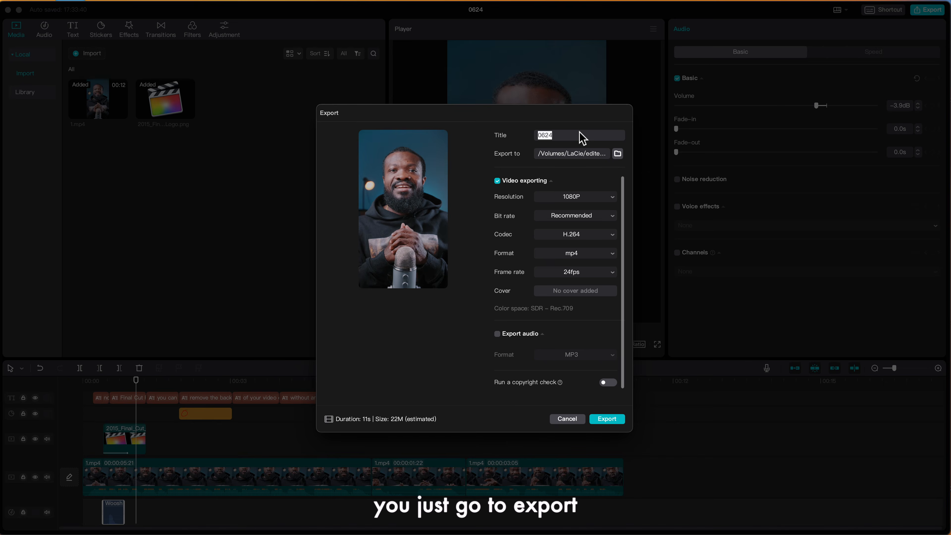
pyautogui.click(618, 154)
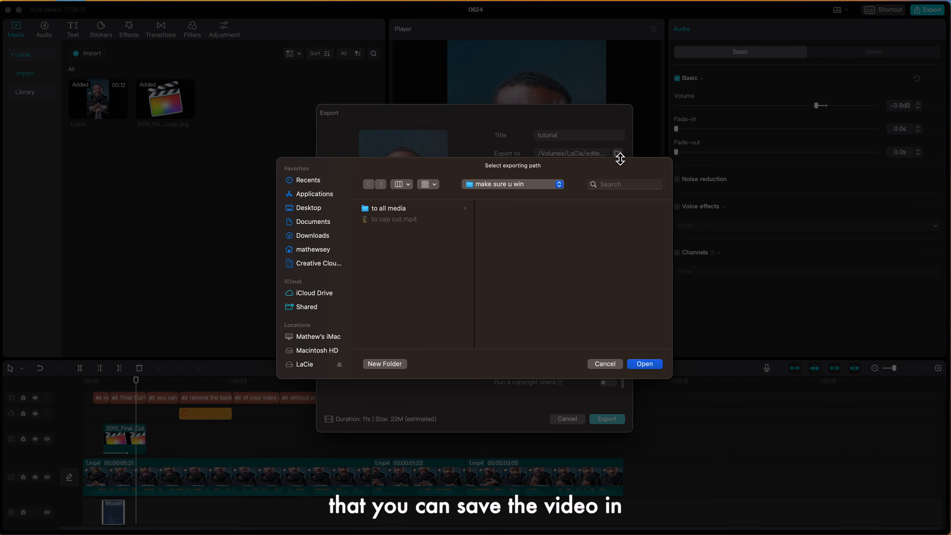
pyautogui.click(441, 208)
pyautogui.click(644, 364)
# Export the video at 1080P with the H.264 codec, mp4 format and a 24fps frame rate.
pyautogui.click(573, 197)
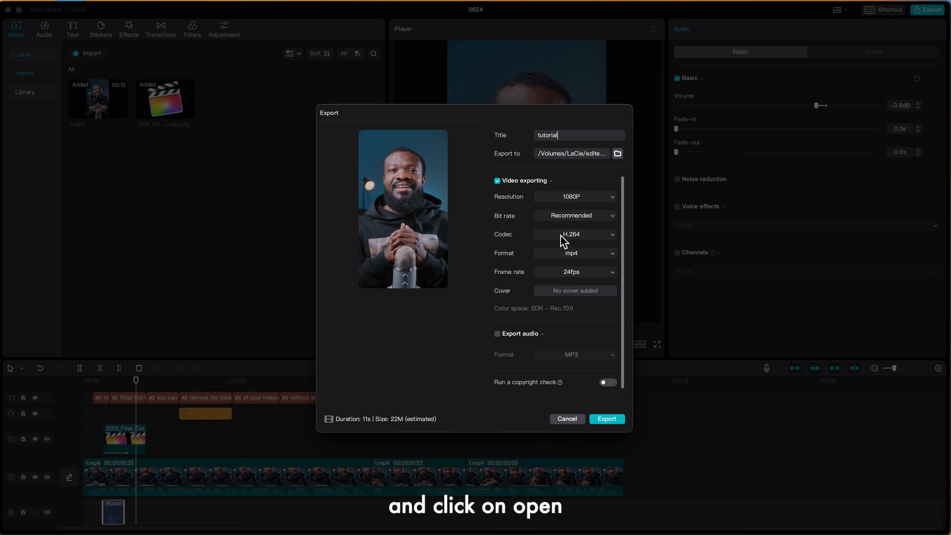
pyautogui.click(569, 247)
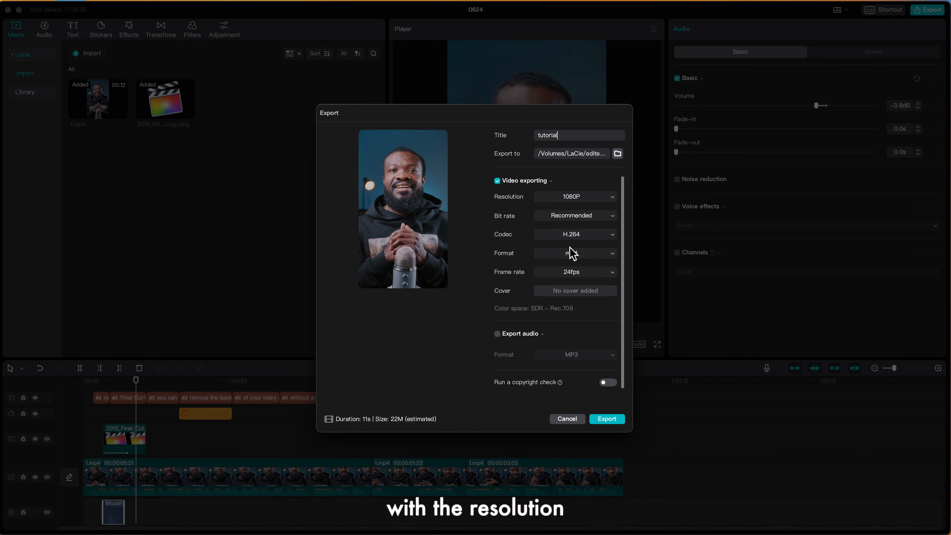
pyautogui.click(585, 277)
pyautogui.click(572, 274)
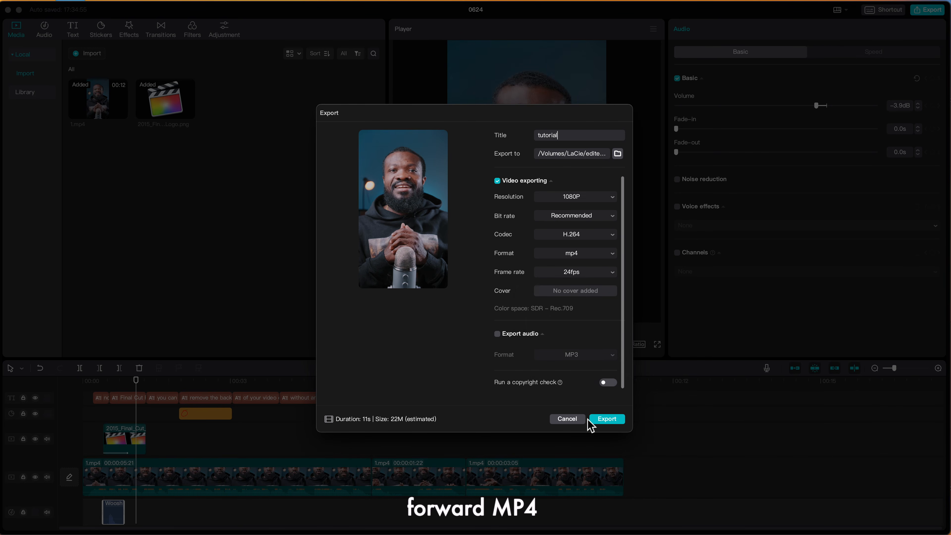
pyautogui.click(602, 420)
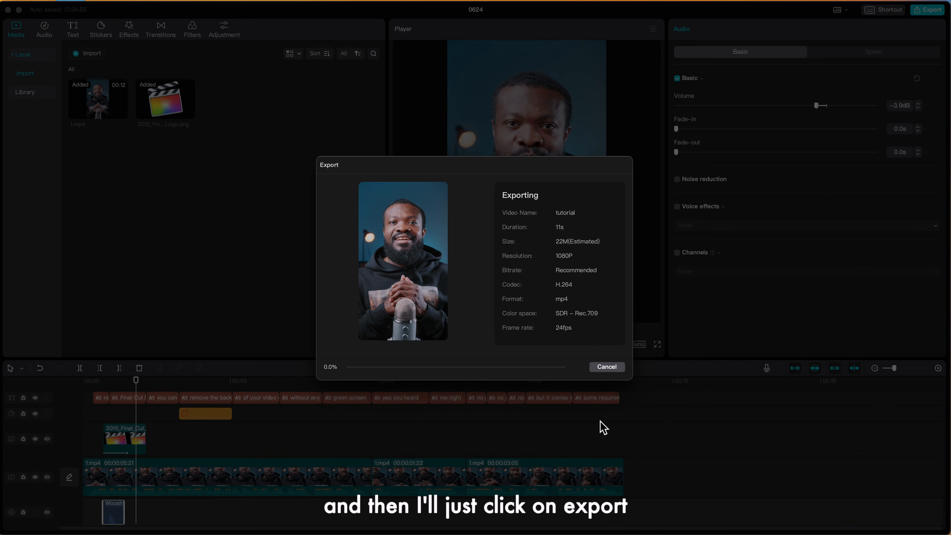